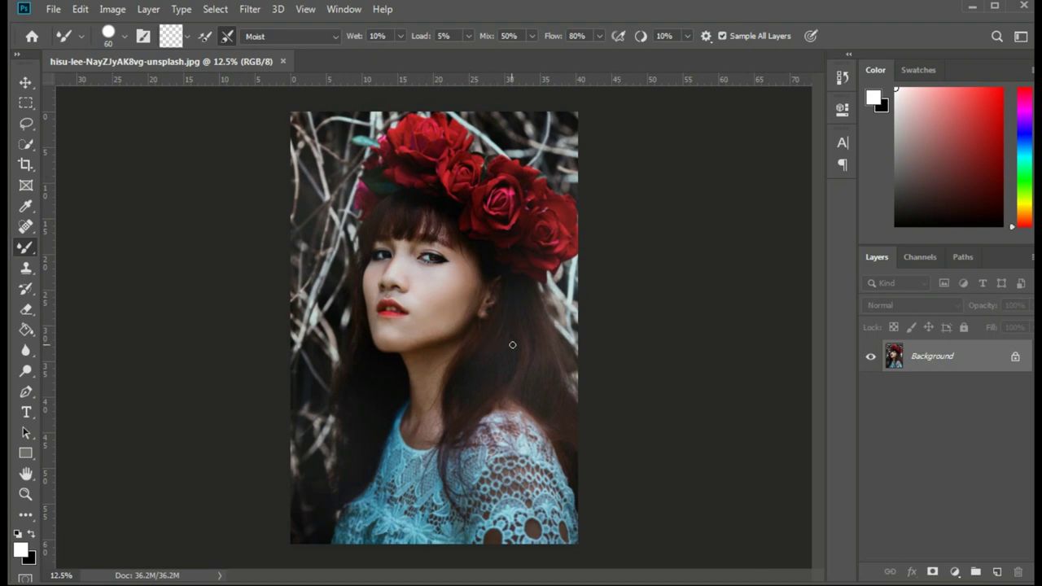
# Switch to the Mixer Brush with the Soft Round tip from General Brushes
pyautogui.rightClick(26, 254)
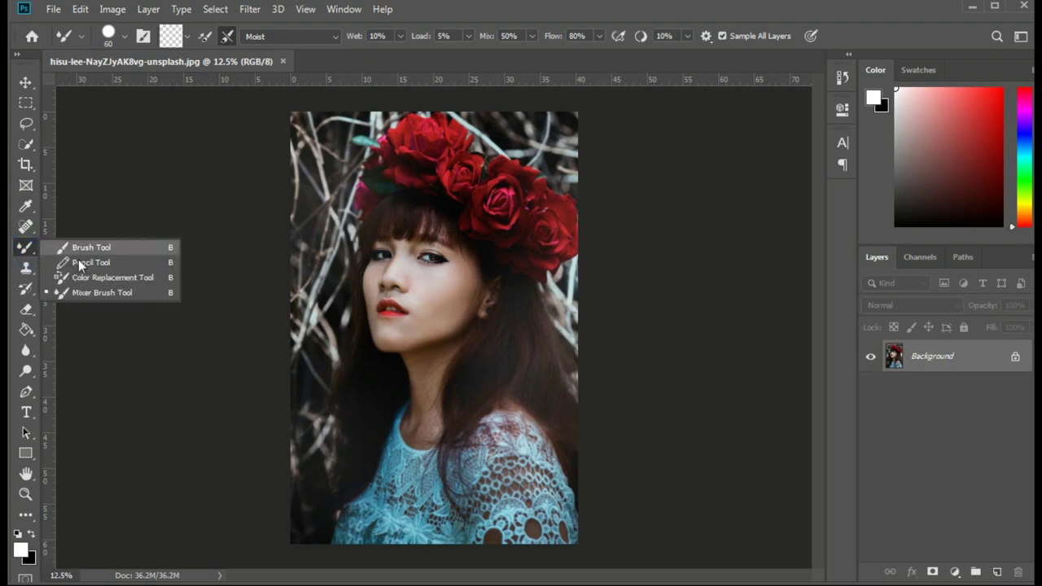
pyautogui.click(90, 291)
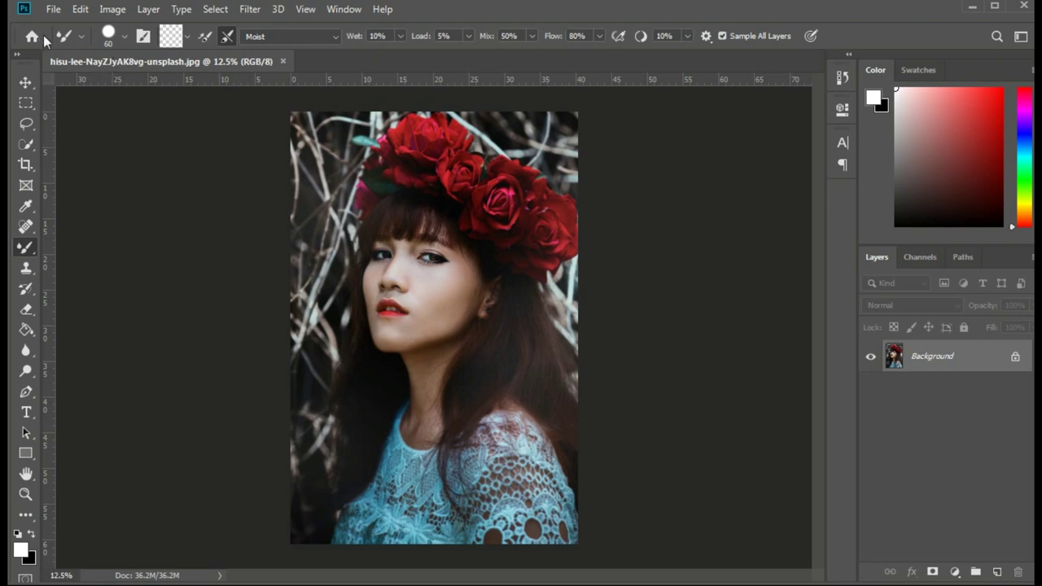
pyautogui.click(125, 37)
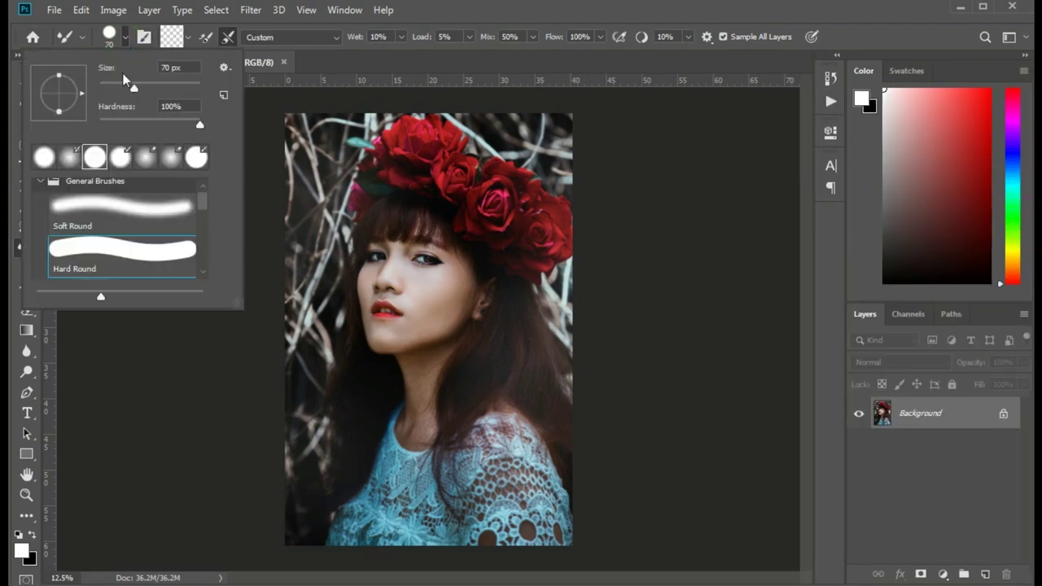
pyautogui.click(104, 184)
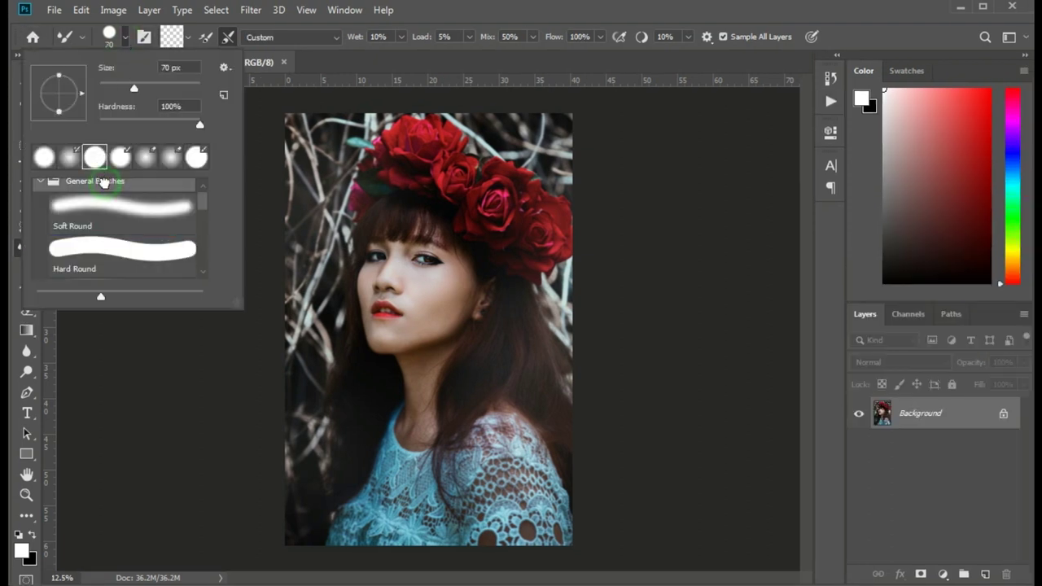
pyautogui.click(108, 212)
pyautogui.write('80')
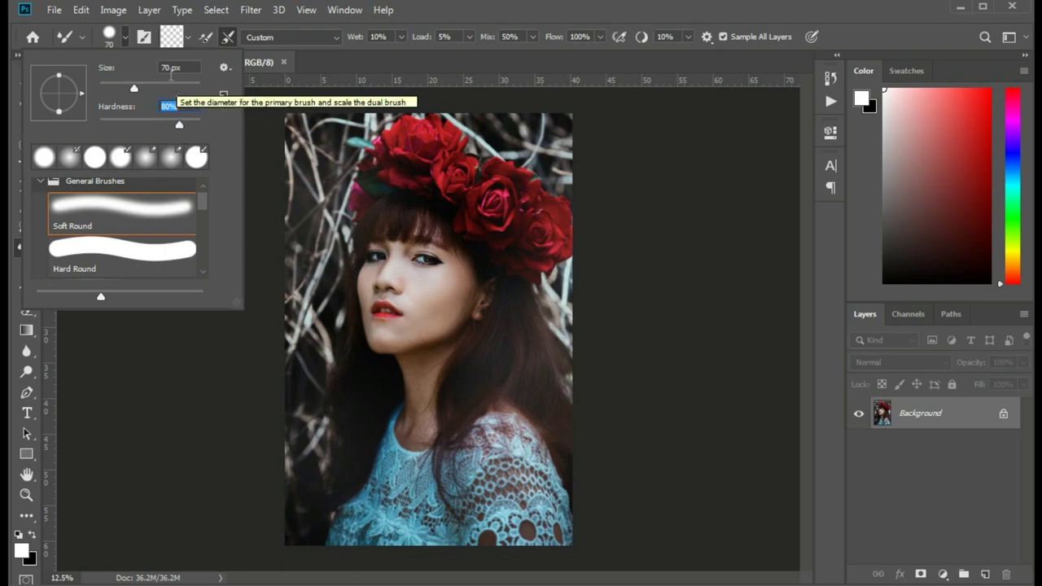
# Leave reload-after-stroke off, keep the Moist blend, and enable Sample All Layers
pyautogui.click(205, 39)
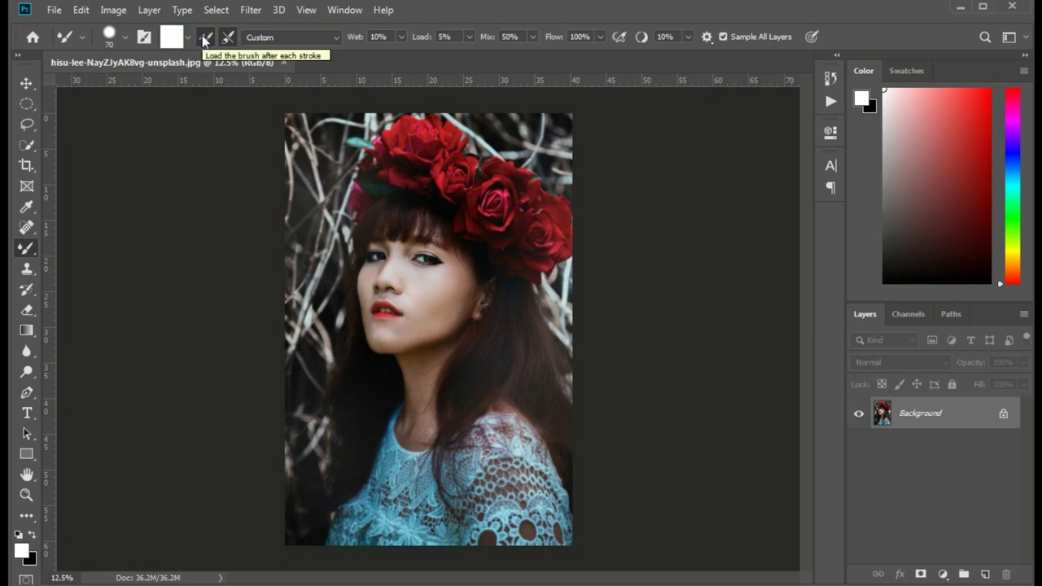
pyautogui.click(204, 39)
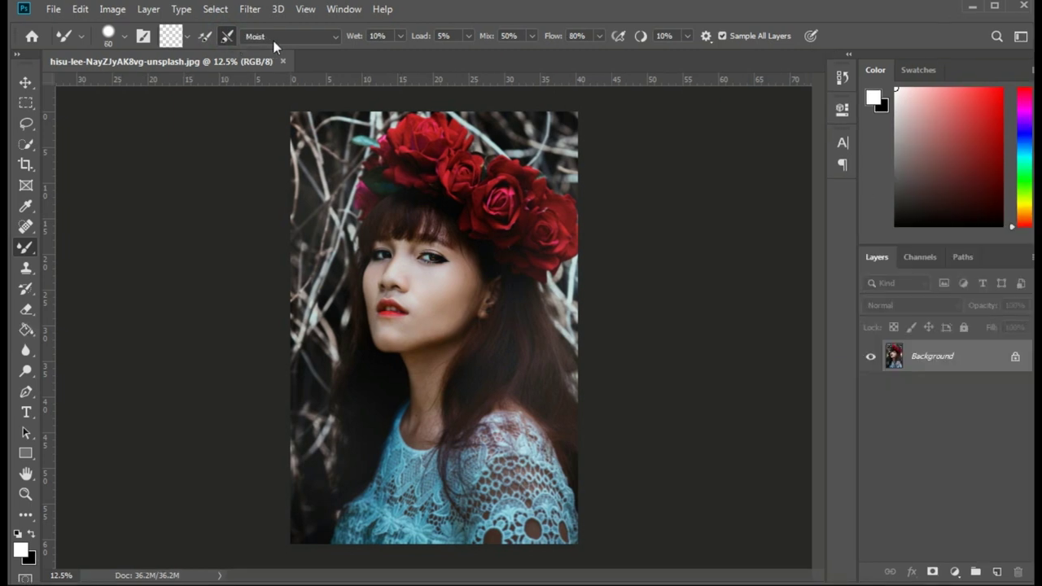
pyautogui.click(320, 37)
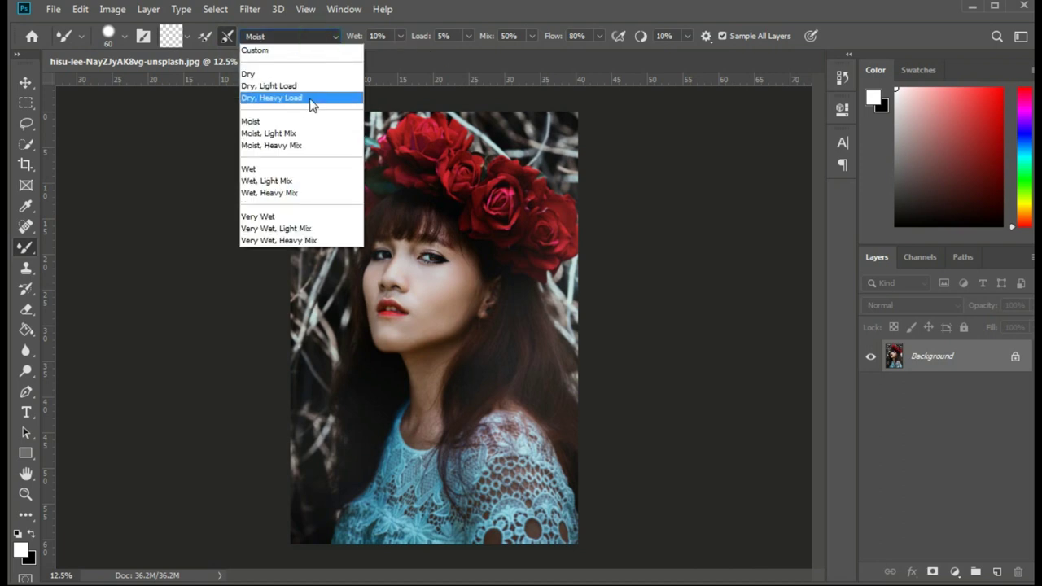
pyautogui.click(301, 122)
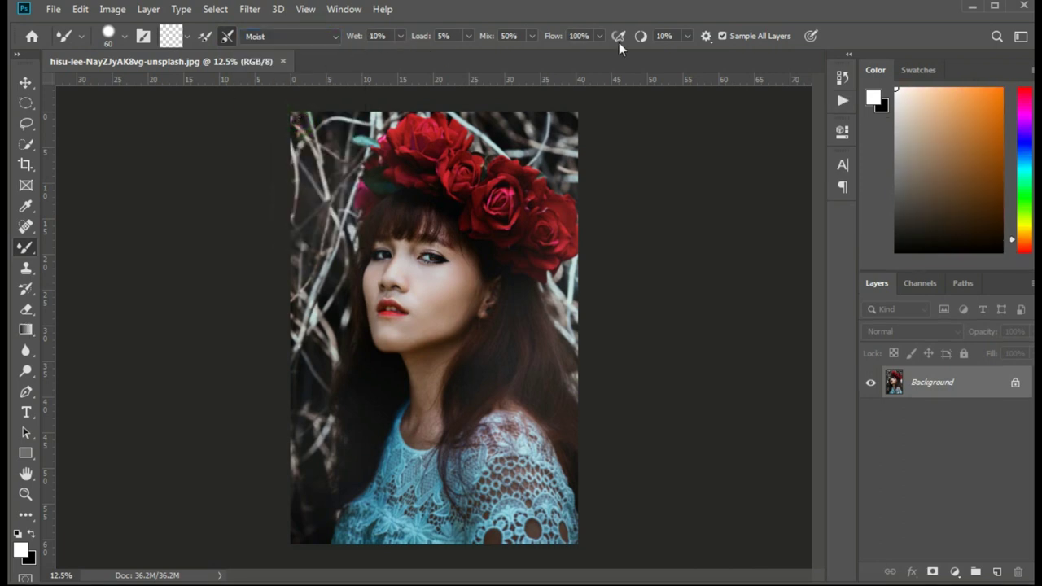
pyautogui.click(721, 38)
# Add a new empty layer named 'Painting effect'
pyautogui.click(994, 573)
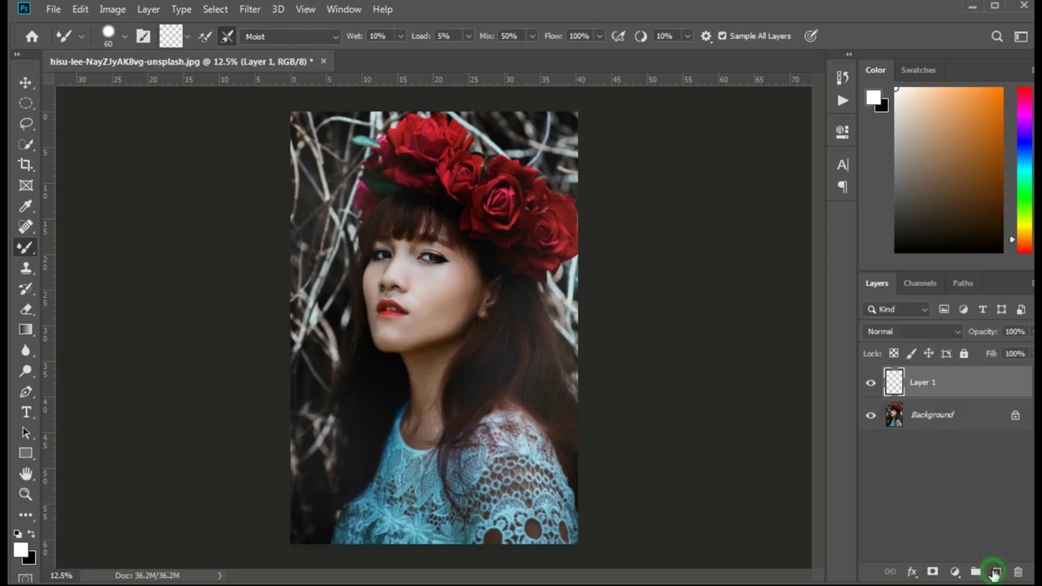
pyautogui.doubleClick(924, 382)
pyautogui.write('Painting effect')
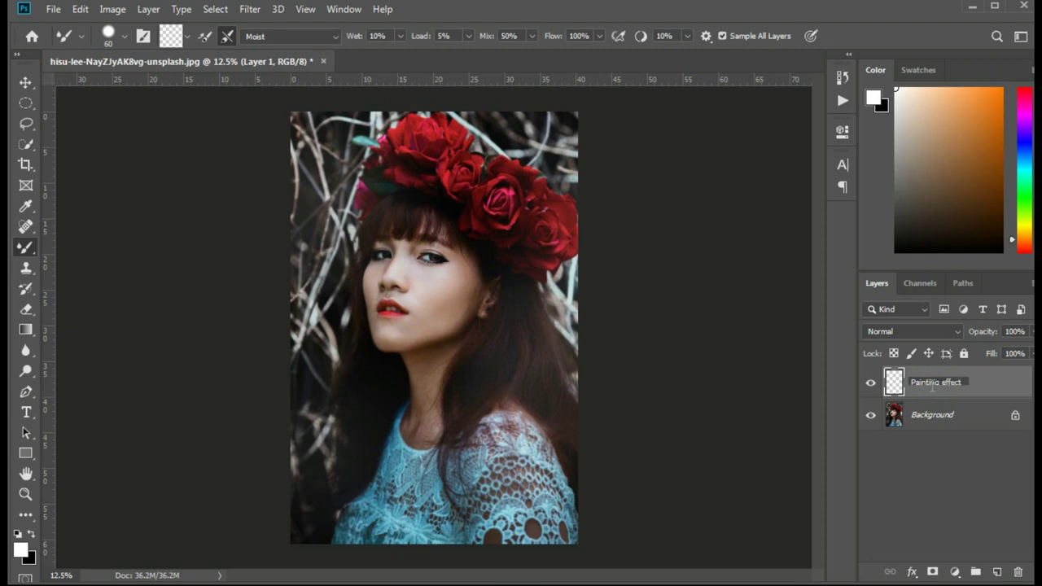
pyautogui.press('Return')
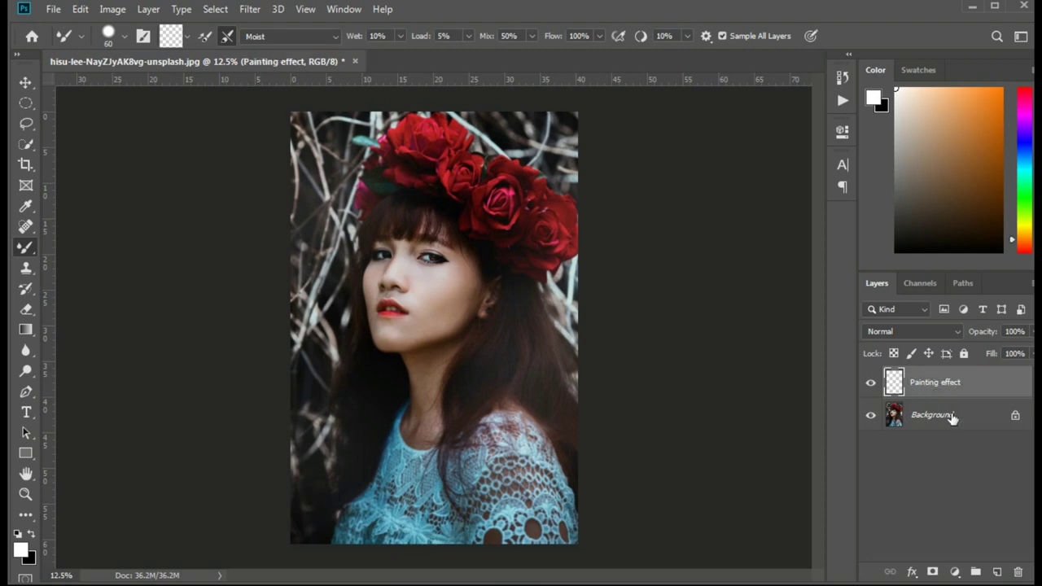
# Duplicate Background, set the copy to 76% opacity, and delete the original Background
pyautogui.click(952, 417)
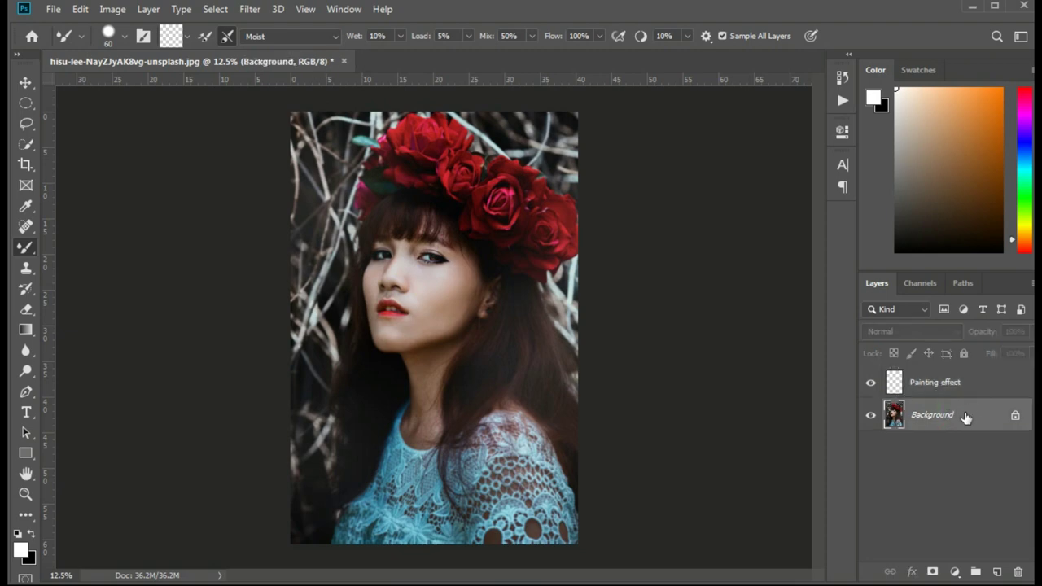
pyautogui.hotkey('ctrl', 'j')
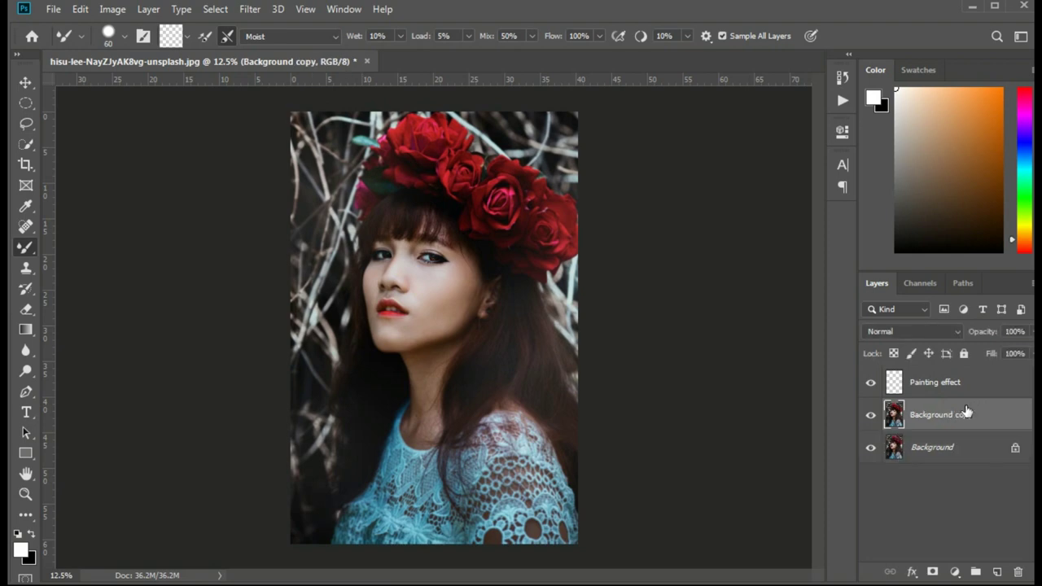
pyautogui.click(1033, 332)
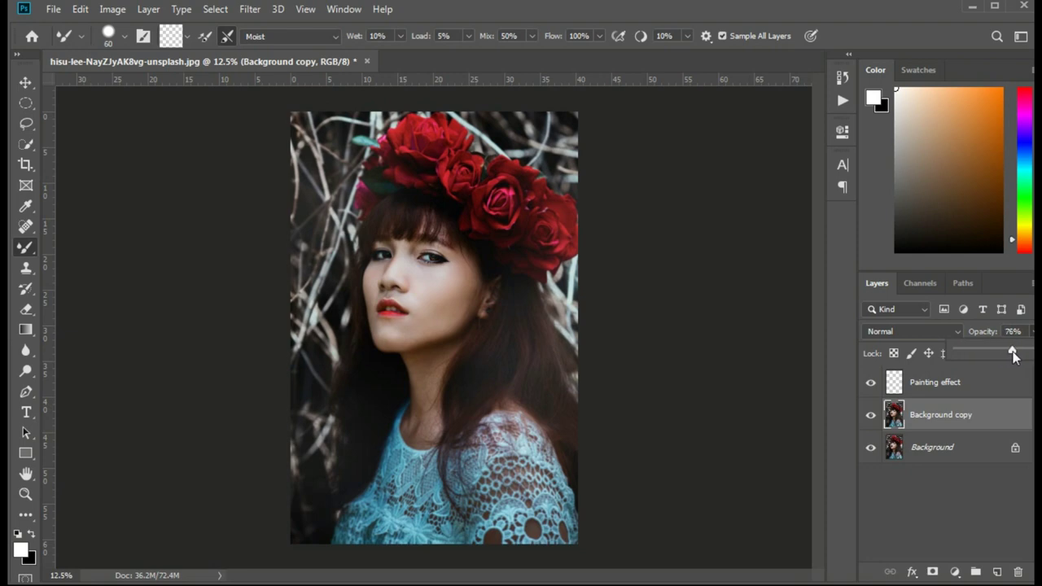
pyautogui.moveTo(969, 447); pyautogui.dragTo(1018, 572)
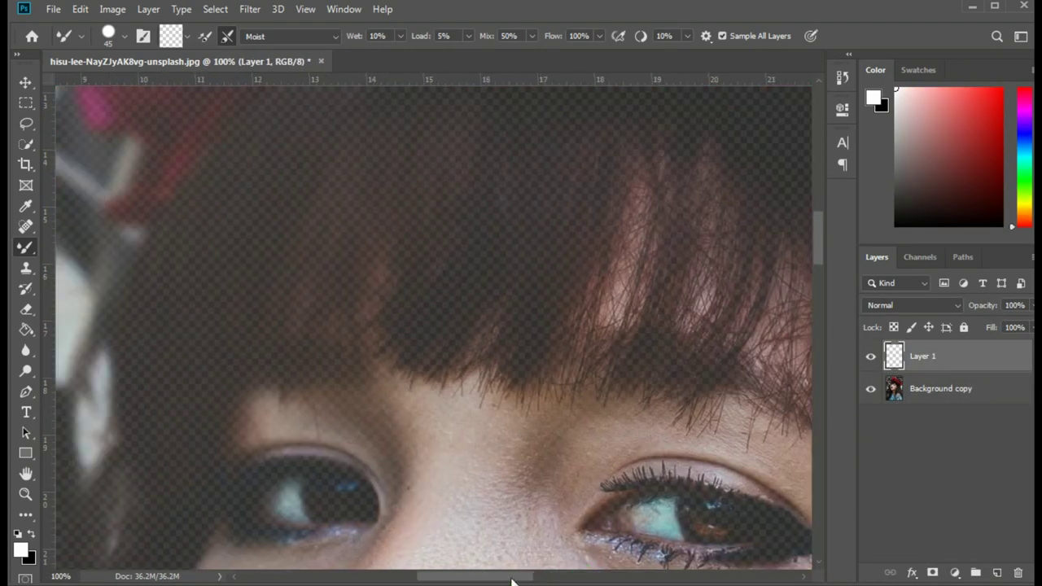
# Blend skin tone over the left eye area, nose bridge and lower lashes
pyautogui.moveTo(303, 391)
pyautogui.mouseDown()
pyautogui.moveTo(365, 440)
pyautogui.moveTo(488, 473)
pyautogui.mouseUp()
pyautogui.press(']')
pyautogui.press(']')
pyautogui.press(']')
pyautogui.scroll(-3, 379, 300)
pyautogui.moveTo(532, 372); pyautogui.dragTo(570, 328)
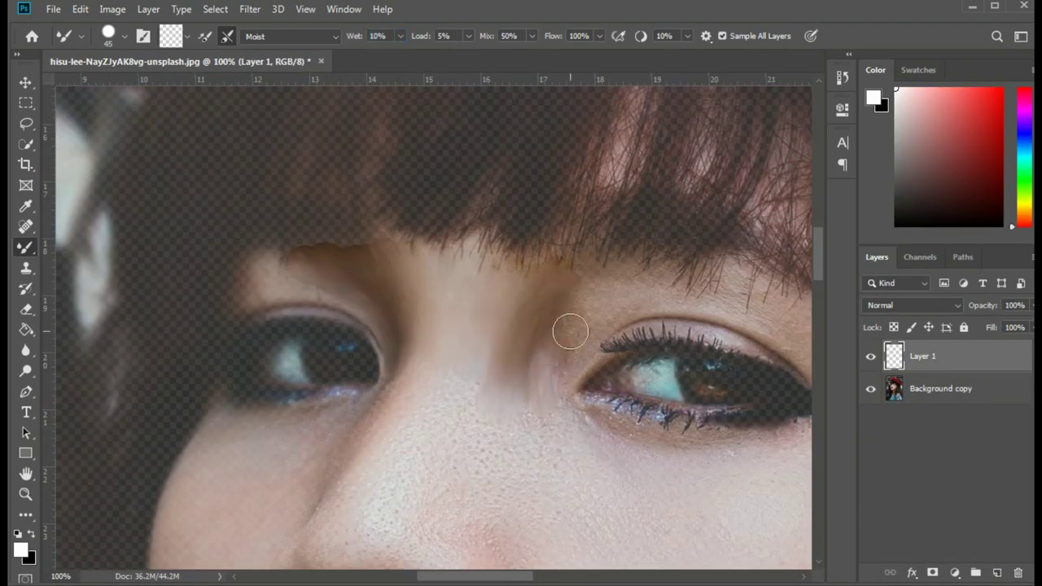
pyautogui.press(']')
pyautogui.moveTo(489, 409); pyautogui.dragTo(453, 493)
pyautogui.scroll(-3, 390, 456)
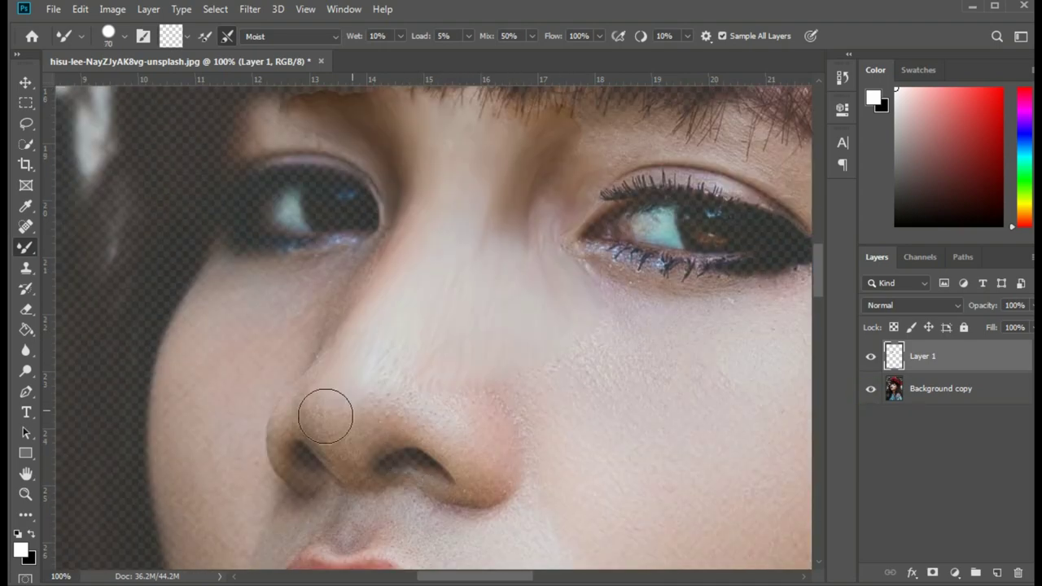
pyautogui.press('[')
pyautogui.moveTo(603, 379); pyautogui.dragTo(719, 308)
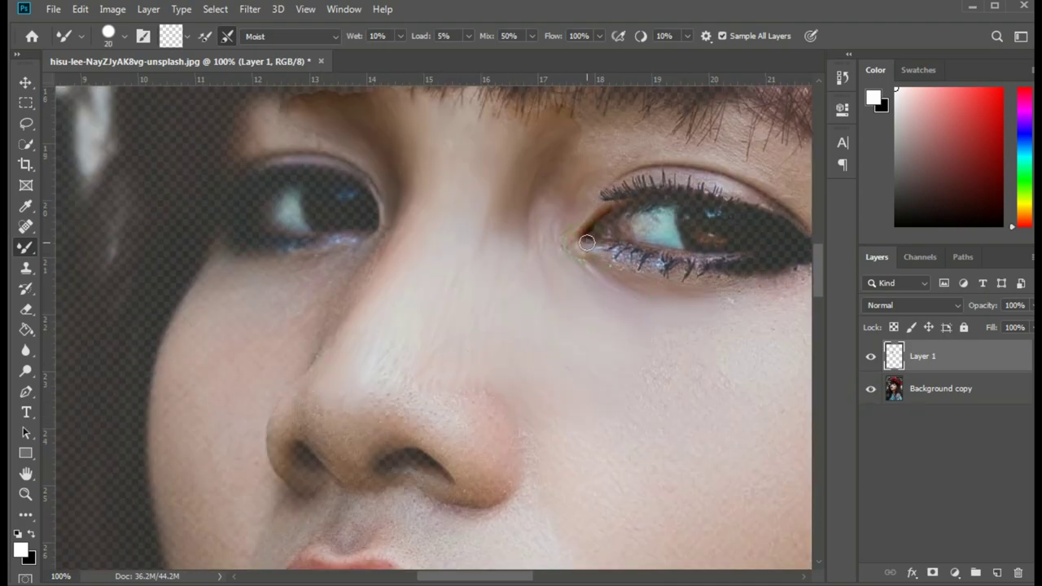
pyautogui.moveTo(586, 242); pyautogui.dragTo(674, 267)
# Toggle Background copy to inspect the strokes, then extend blended skin below the nose
pyautogui.click(870, 389)
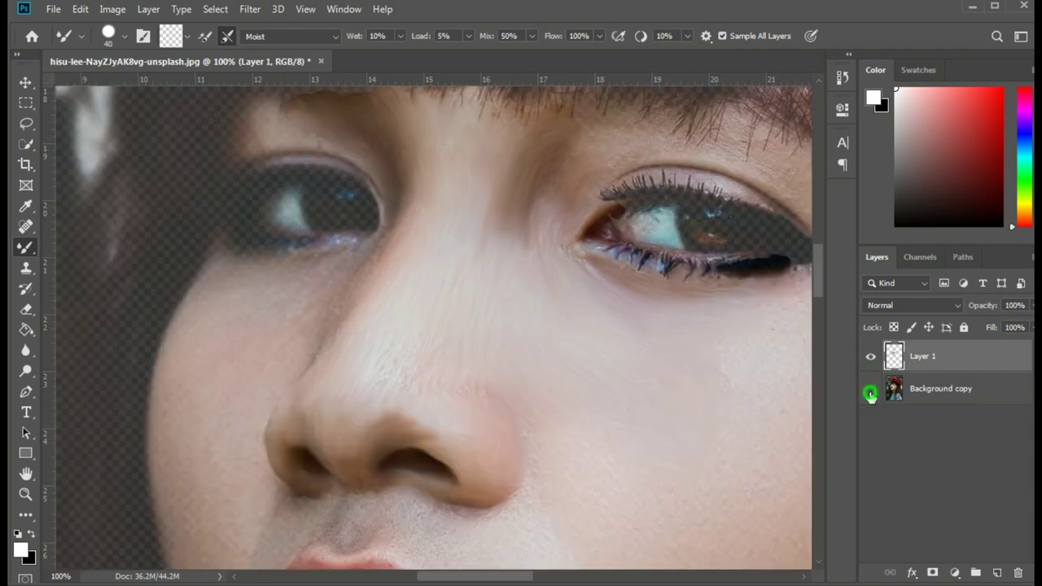
pyautogui.click(870, 393)
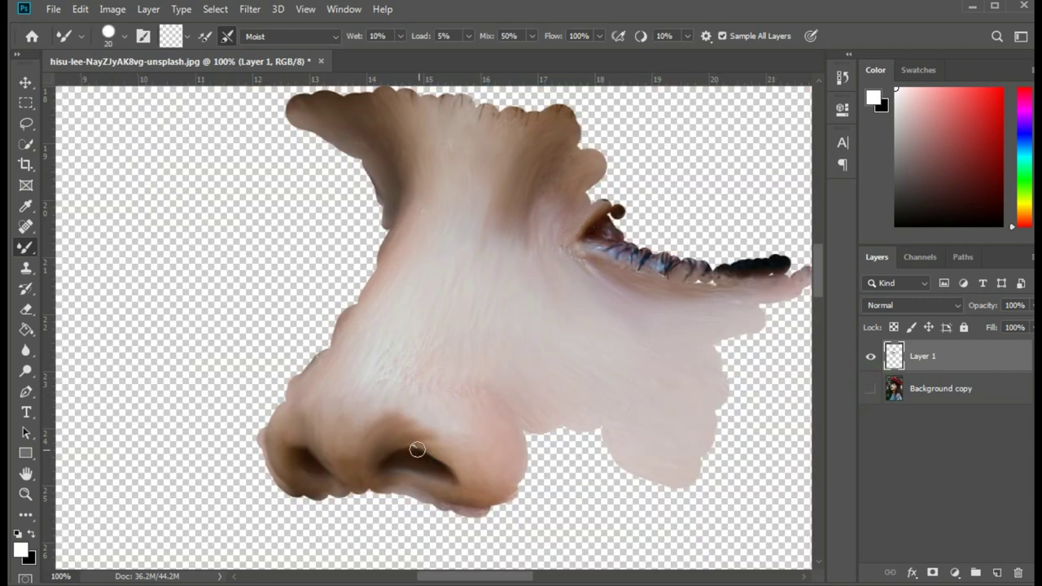
pyautogui.press(']')
pyautogui.moveTo(568, 431)
pyautogui.mouseDown()
pyautogui.moveTo(613, 447)
pyautogui.moveTo(533, 496)
pyautogui.moveTo(646, 508)
pyautogui.moveTo(667, 525)
pyautogui.mouseUp()
pyautogui.press(']')
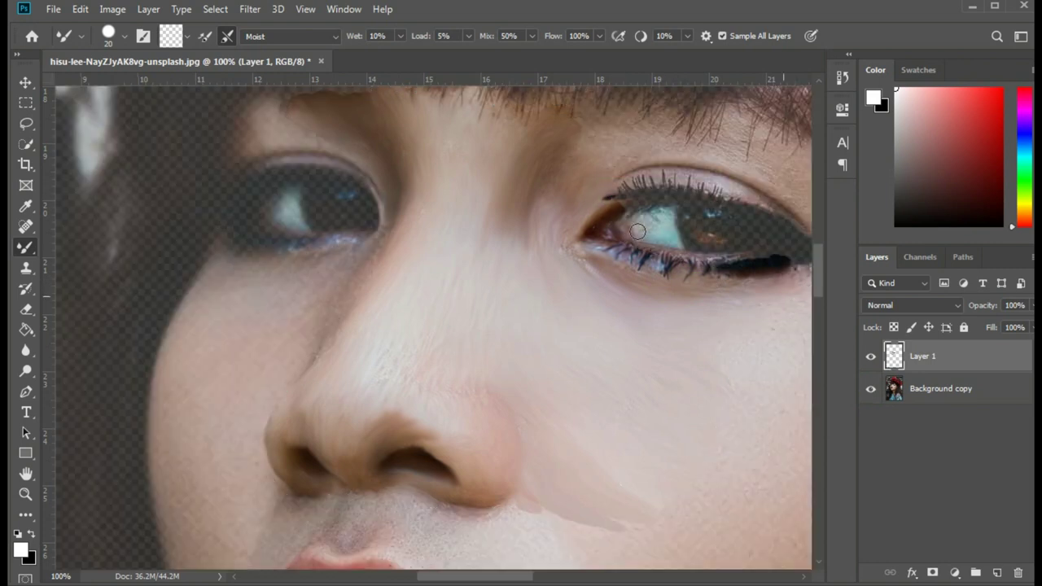
pyautogui.hscroll(5, 713, 212)
pyautogui.press(']')
pyautogui.press(']')
pyautogui.press(']')
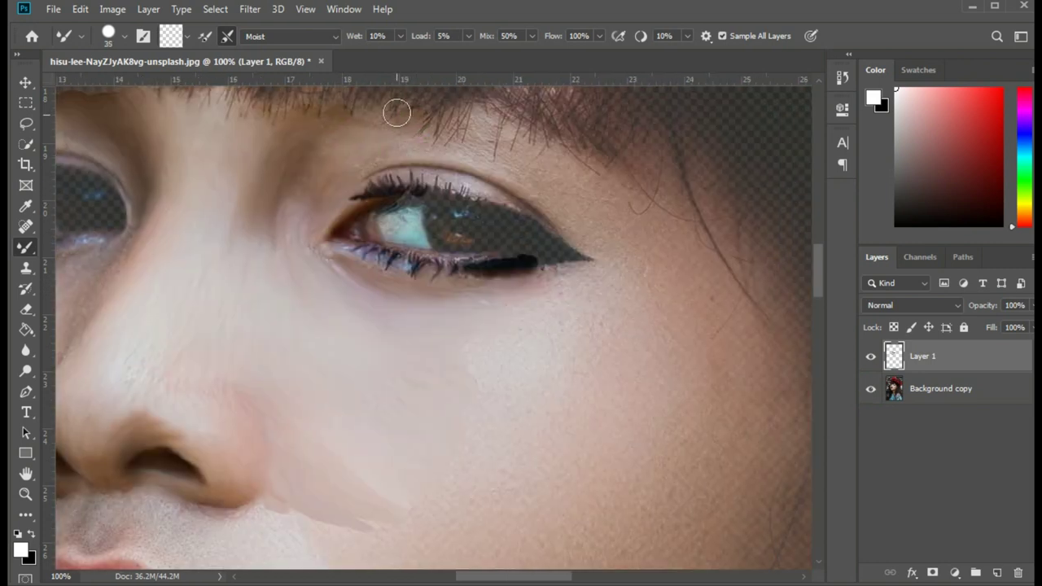
# Smooth the upper eyelid and eyeliner wing, and paint the iris brown
pyautogui.moveTo(394, 150); pyautogui.dragTo(512, 165)
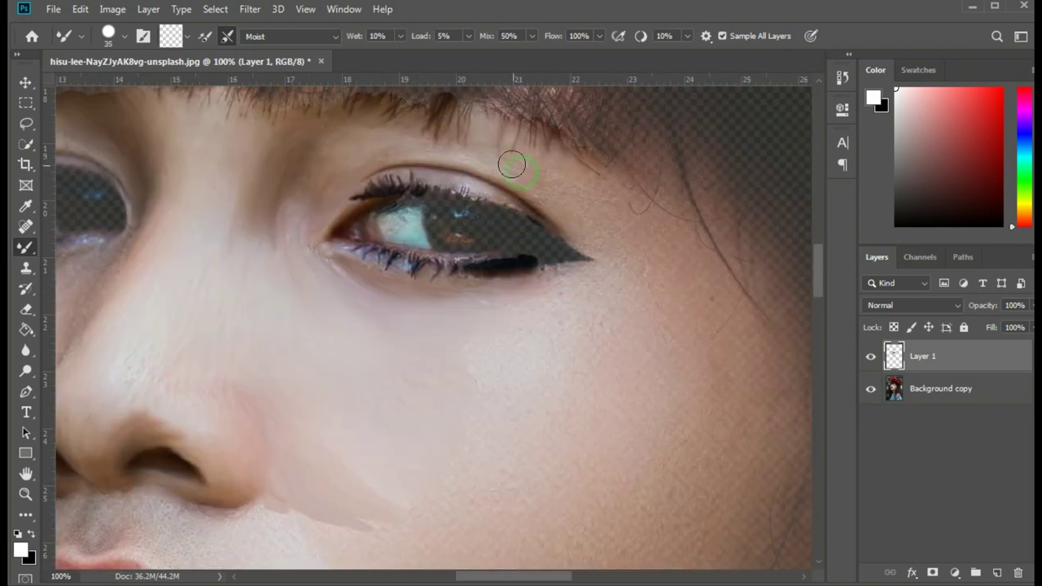
pyautogui.moveTo(552, 267)
pyautogui.mouseDown()
pyautogui.moveTo(532, 236)
pyautogui.moveTo(488, 205)
pyautogui.moveTo(538, 236)
pyautogui.mouseUp()
pyautogui.press('[')
pyautogui.press('[')
pyautogui.press('[')
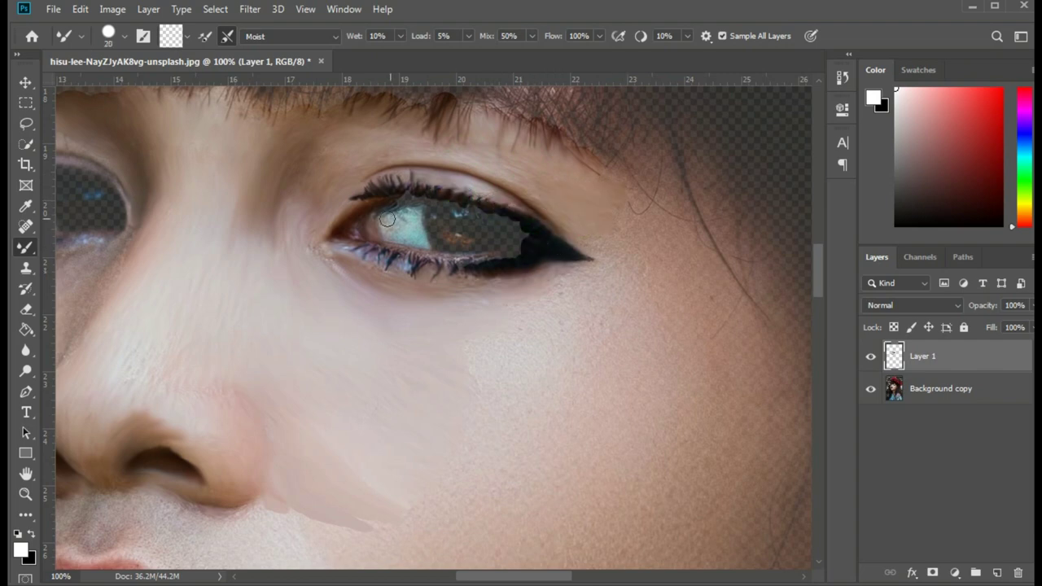
pyautogui.moveTo(391, 219); pyautogui.dragTo(400, 217)
pyautogui.click(870, 389)
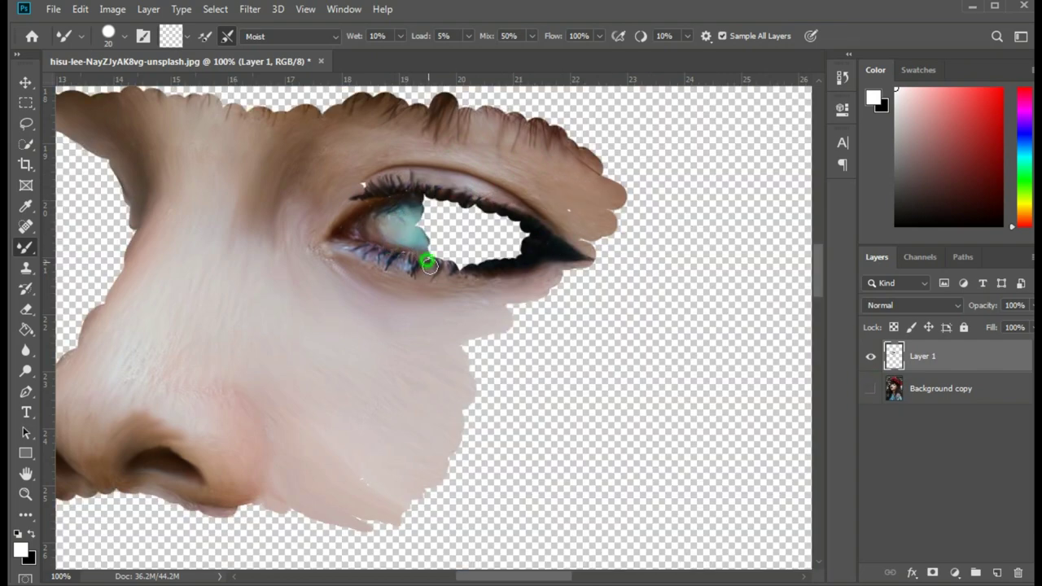
pyautogui.moveTo(587, 214)
pyautogui.mouseDown()
pyautogui.moveTo(548, 298)
pyautogui.moveTo(617, 244)
pyautogui.mouseUp()
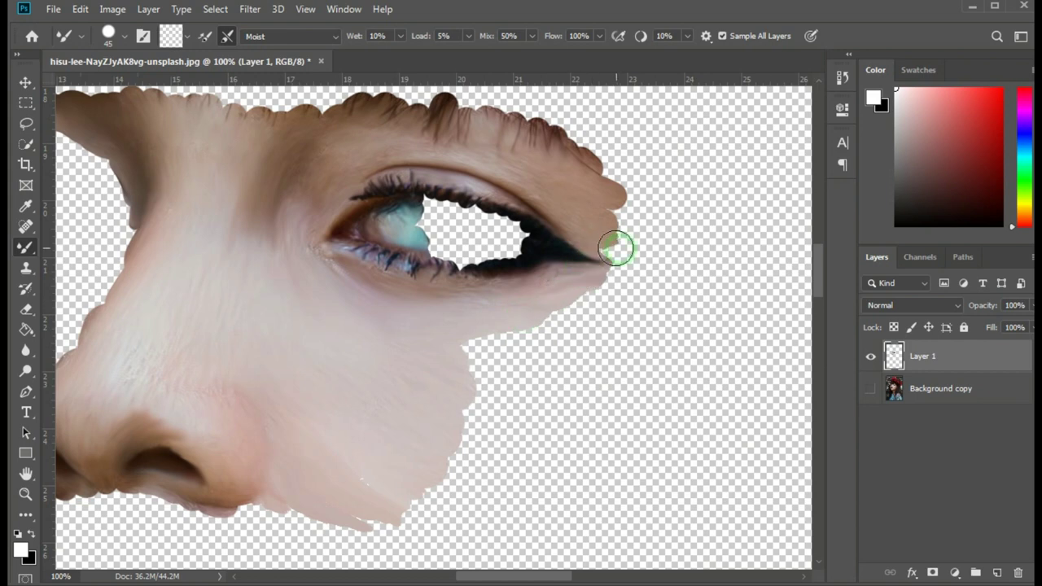
pyautogui.click(871, 389)
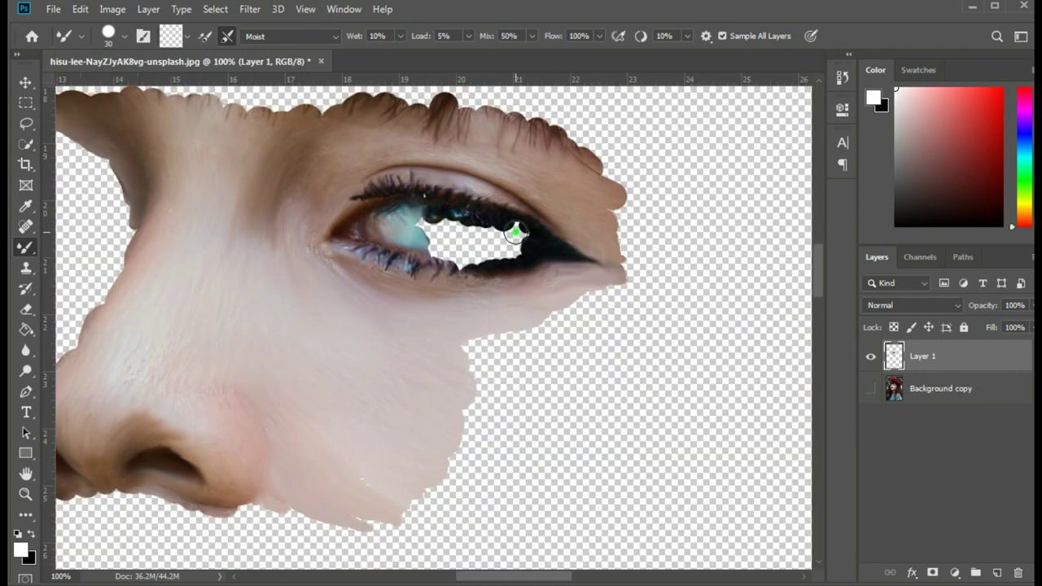
pyautogui.moveTo(463, 214)
pyautogui.mouseDown()
pyautogui.moveTo(442, 239)
pyautogui.moveTo(511, 228)
pyautogui.moveTo(469, 256)
pyautogui.mouseUp()
pyautogui.click(870, 389)
pyautogui.press('[')
pyautogui.press('[')
pyautogui.press('[')
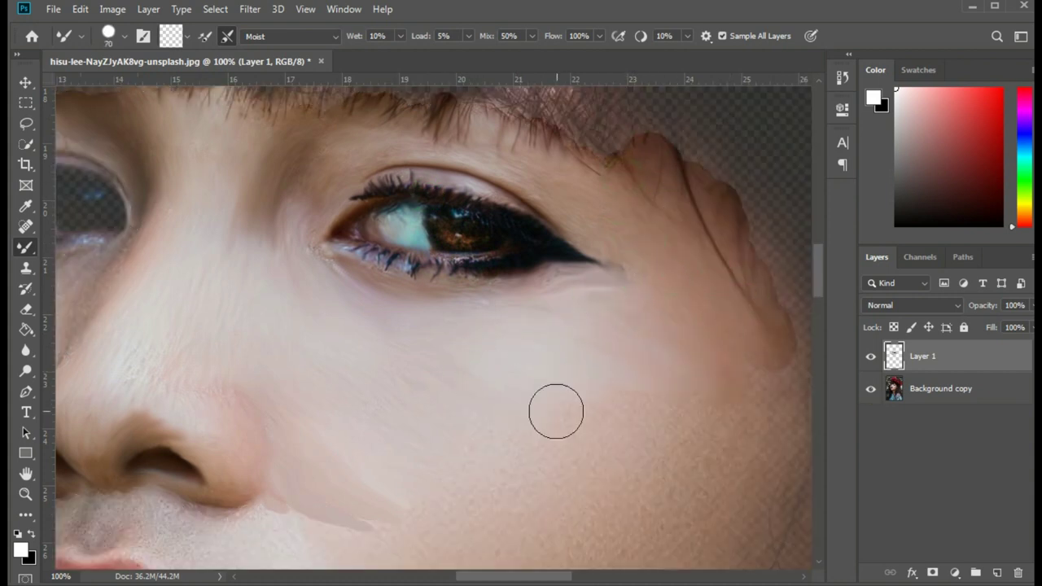
pyautogui.scroll(-5, 386, 531)
# Smooth the cheek and fill the gap at the left lower-lip corner
pyautogui.moveTo(322, 335)
pyautogui.mouseDown()
pyautogui.moveTo(421, 365)
pyautogui.moveTo(714, 228)
pyautogui.moveTo(291, 481)
pyautogui.mouseUp()
pyautogui.press('[')
pyautogui.press('[')
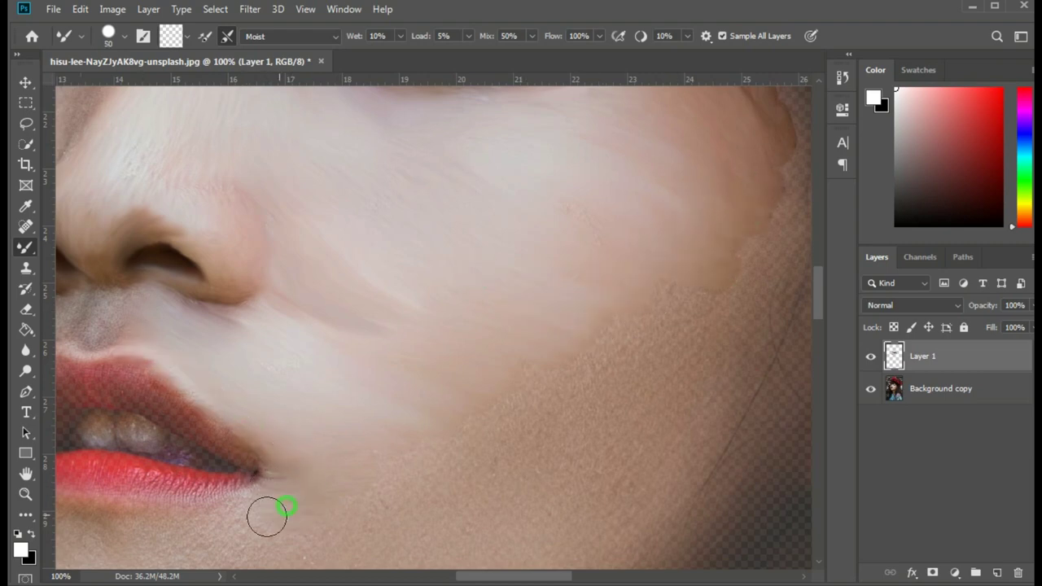
pyautogui.press(']')
pyautogui.press(']')
pyautogui.press(']')
pyautogui.scroll(-5, 178, 372)
pyautogui.scroll(3, 178, 373)
pyautogui.press('[')
pyautogui.press('[')
pyautogui.press('[')
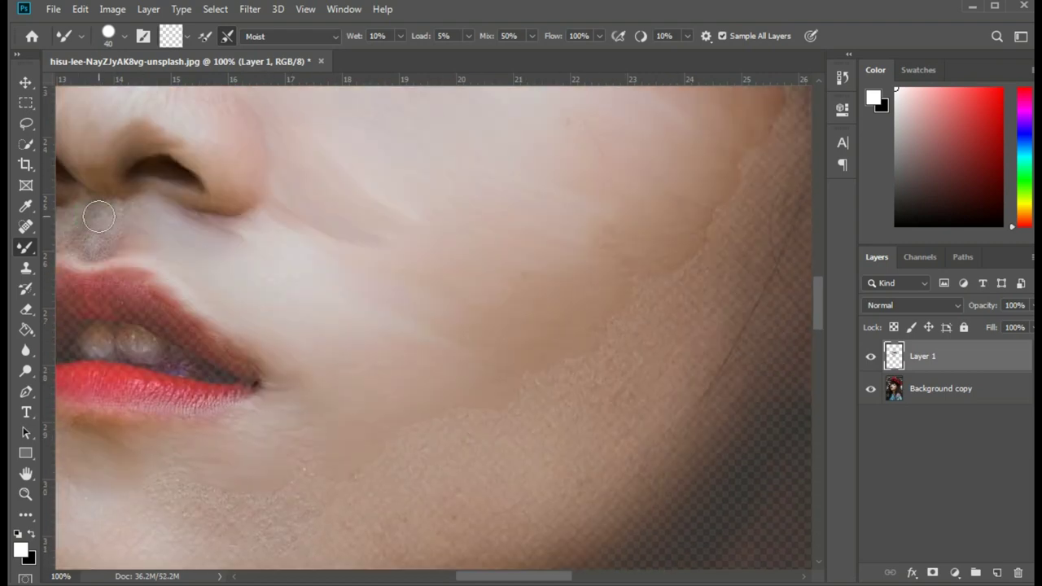
pyautogui.moveTo(210, 348)
pyautogui.mouseDown()
pyautogui.moveTo(233, 366)
pyautogui.moveTo(217, 391)
pyautogui.moveTo(200, 393)
pyautogui.mouseUp()
pyautogui.hscroll(-7, 171, 409)
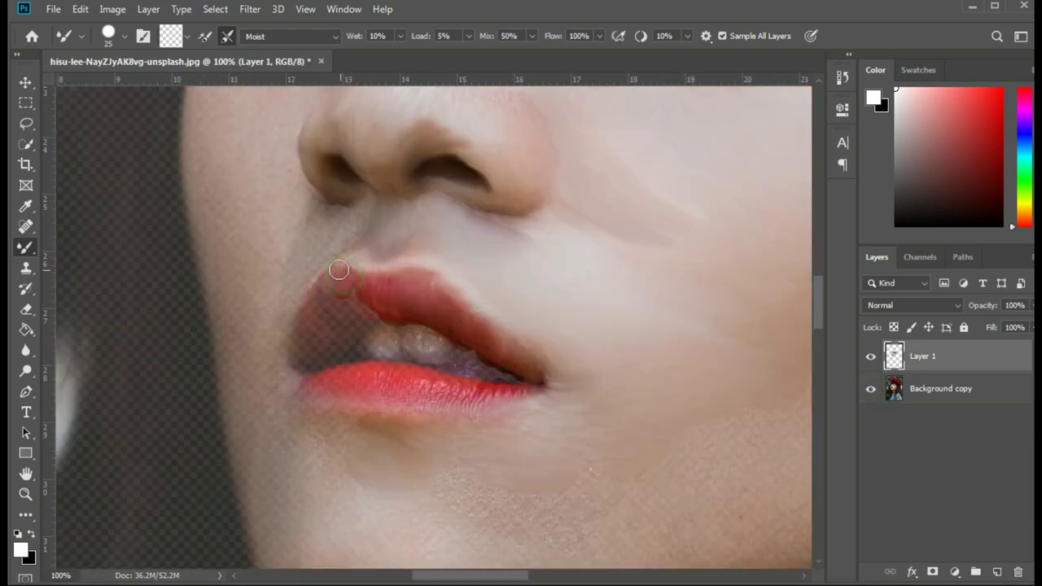
pyautogui.moveTo(288, 377)
pyautogui.mouseDown()
pyautogui.moveTo(314, 396)
pyautogui.moveTo(381, 397)
pyautogui.moveTo(442, 376)
pyautogui.mouseUp()
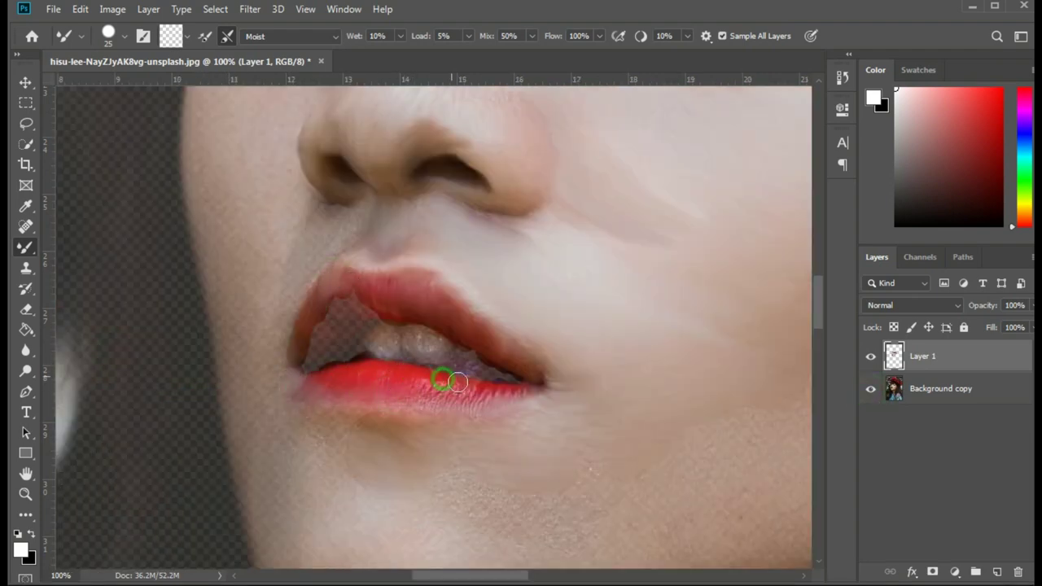
# Blend the lower lip and teeth, then toggle Background copy to check coverage
pyautogui.moveTo(600, 36); pyautogui.dragTo(600, 58)
pyautogui.moveTo(315, 335); pyautogui.dragTo(356, 339)
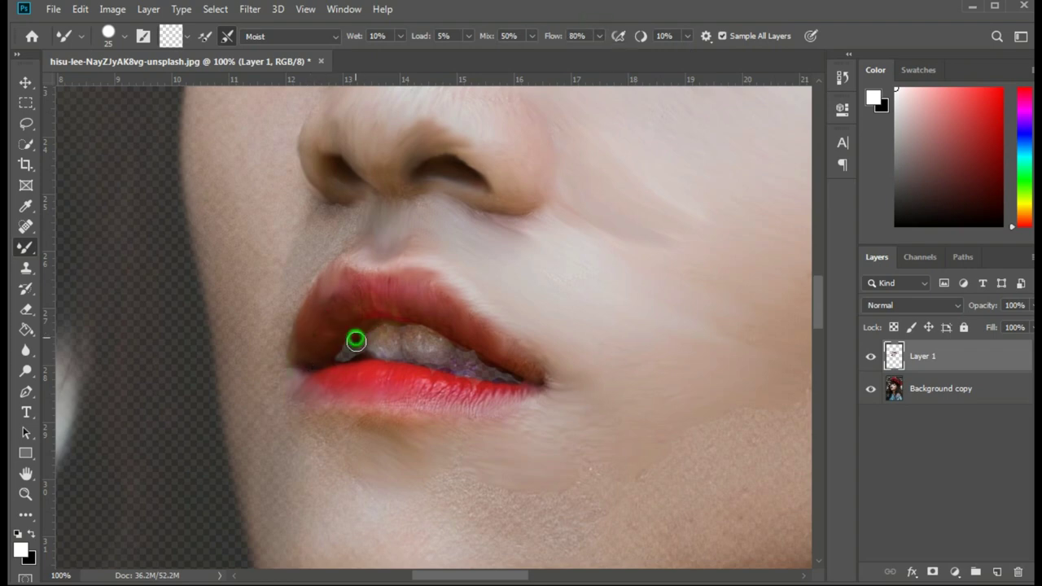
pyautogui.scroll(1, 366, 340)
pyautogui.scroll(1, 383, 342)
pyautogui.moveTo(277, 350)
pyautogui.mouseDown()
pyautogui.moveTo(312, 379)
pyautogui.moveTo(472, 424)
pyautogui.mouseUp()
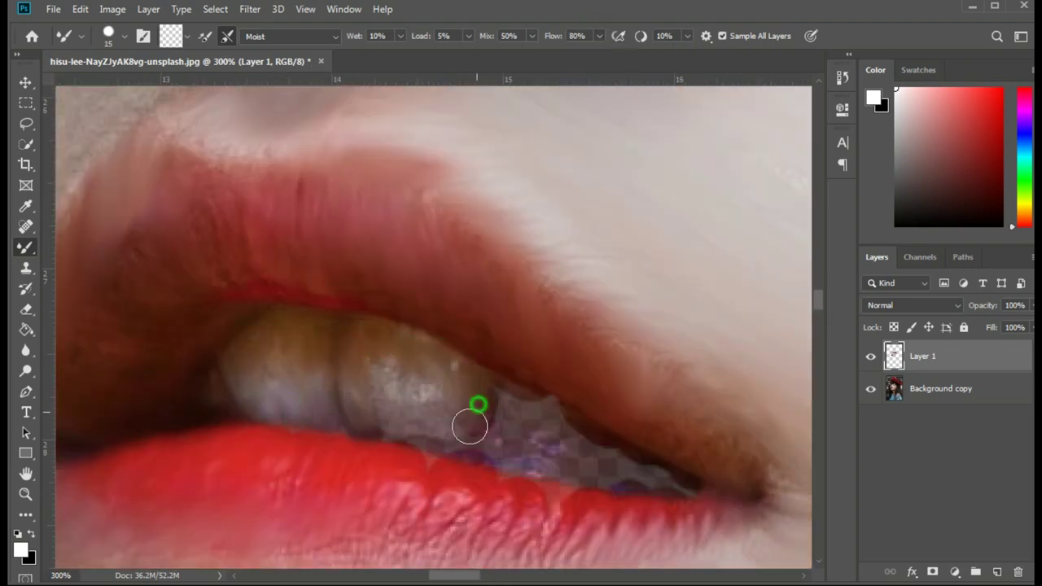
pyautogui.moveTo(445, 372)
pyautogui.mouseDown()
pyautogui.moveTo(512, 432)
pyautogui.moveTo(654, 481)
pyautogui.mouseUp()
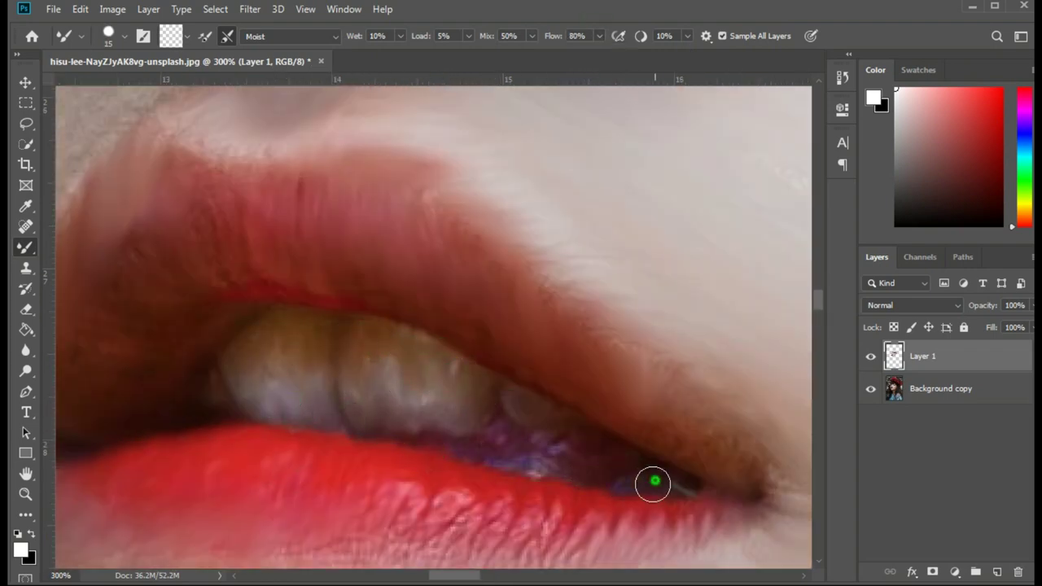
pyautogui.click(871, 388)
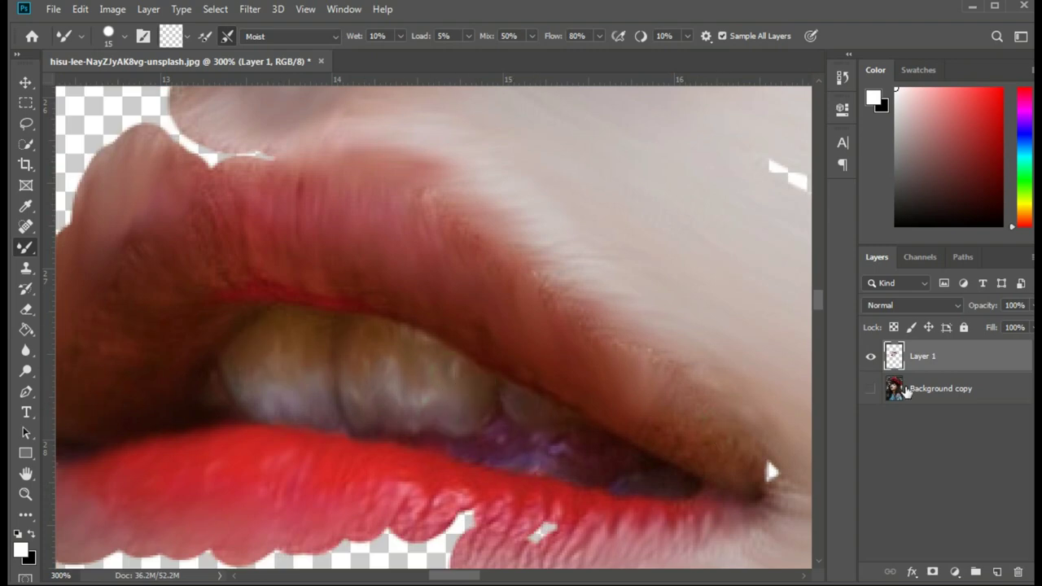
pyautogui.click(870, 388)
# With a larger brush, smear skin paint along the chin and jawline
pyautogui.scroll(-3, 698, 530)
pyautogui.press(']')
pyautogui.press(']')
pyautogui.press(']')
pyautogui.scroll(-2, 317, 367)
pyautogui.moveTo(326, 330)
pyautogui.mouseDown()
pyautogui.moveTo(268, 453)
pyautogui.moveTo(318, 429)
pyautogui.moveTo(337, 484)
pyautogui.mouseUp()
pyautogui.scroll(2, 257, 411)
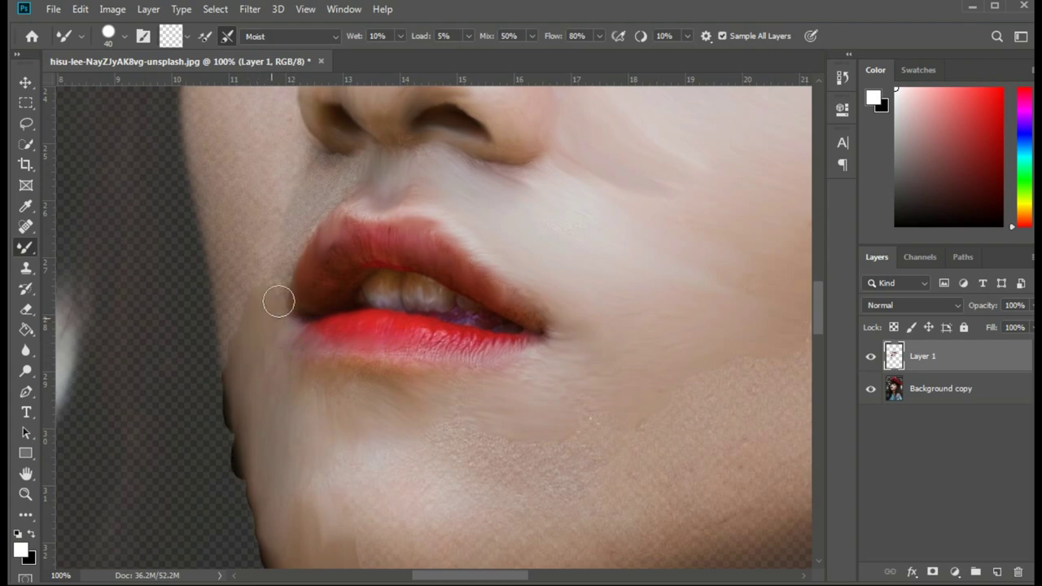
pyautogui.scroll(3, 274, 298)
pyautogui.press('[')
pyautogui.press('[')
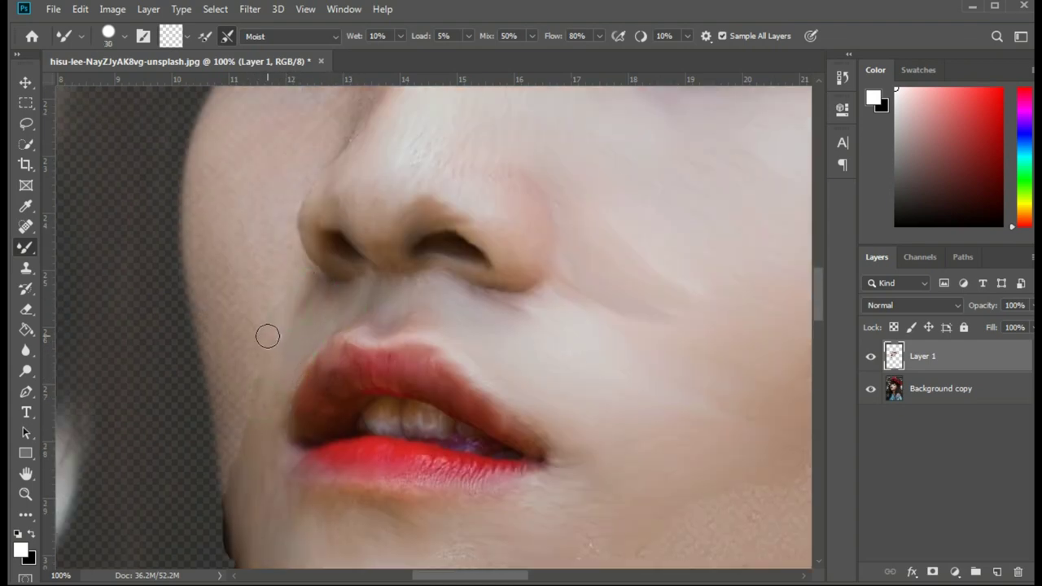
# Smear brown paint along the left eyelid and brow, adding dark lower-eyelid strokes
pyautogui.scroll(5, 326, 293)
pyautogui.scroll(4, 275, 470)
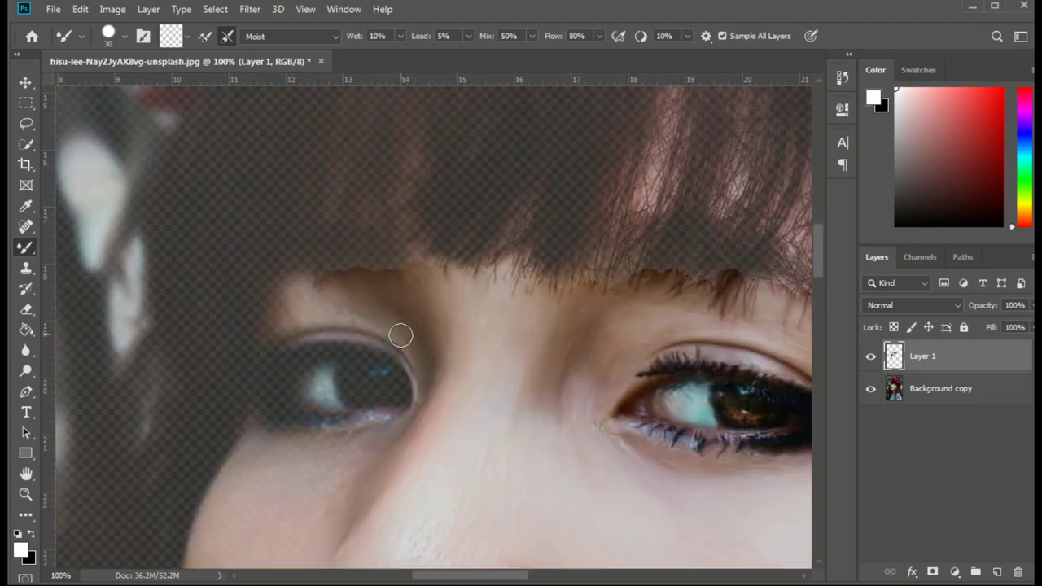
pyautogui.moveTo(400, 334)
pyautogui.mouseDown()
pyautogui.moveTo(272, 342)
pyautogui.moveTo(307, 307)
pyautogui.moveTo(415, 390)
pyautogui.moveTo(284, 423)
pyautogui.moveTo(269, 386)
pyautogui.mouseUp()
pyautogui.press('[')
pyautogui.hotkey('ctrl', '+')
pyautogui.moveTo(349, 426)
pyautogui.mouseDown()
pyautogui.moveTo(460, 429)
pyautogui.moveTo(361, 400)
pyautogui.moveTo(342, 380)
pyautogui.moveTo(195, 410)
pyautogui.moveTo(275, 458)
pyautogui.moveTo(205, 460)
pyautogui.mouseUp()
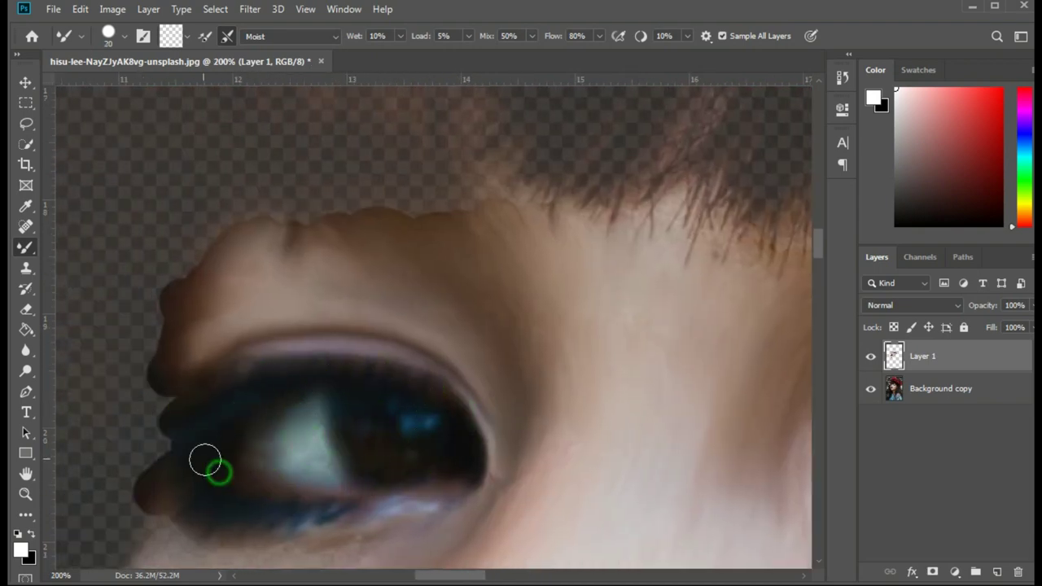
pyautogui.hotkey('ctrl', '-')
pyautogui.press(']')
# Enlarge the brush to 50 and lay broad smoothing strokes across the face
pyautogui.scroll(-3, 459, 398)
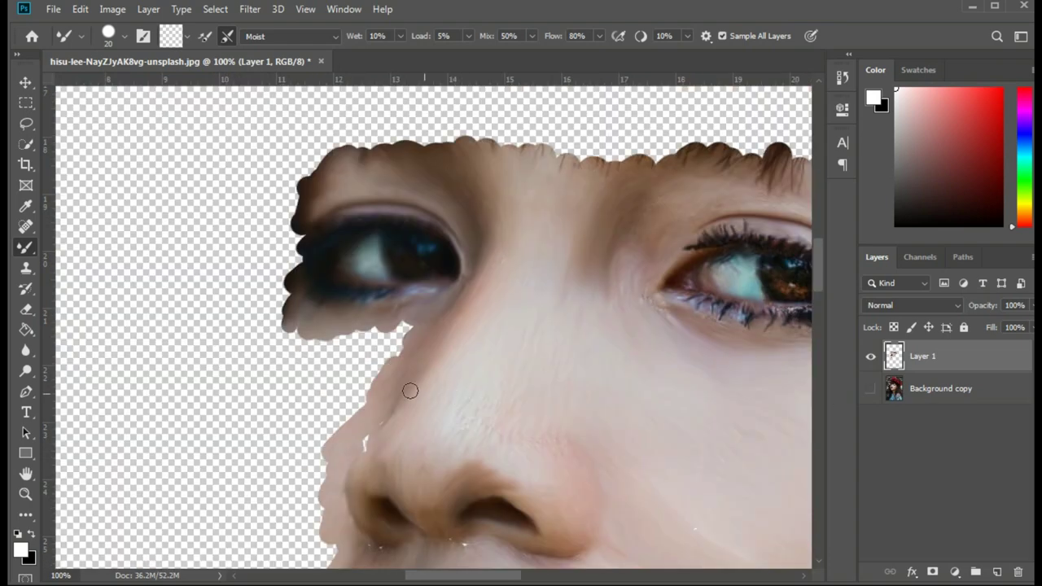
pyautogui.scroll(1, 407, 390)
pyautogui.press(']')
pyautogui.press(']')
pyautogui.scroll(-2, 309, 411)
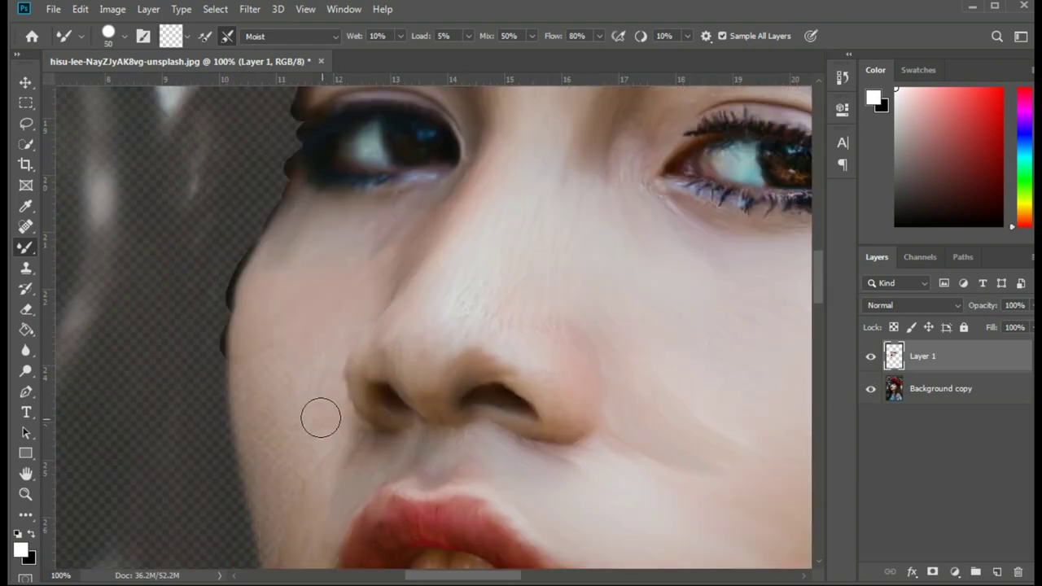
pyautogui.scroll(-2, 285, 403)
pyautogui.scroll(-4, 367, 431)
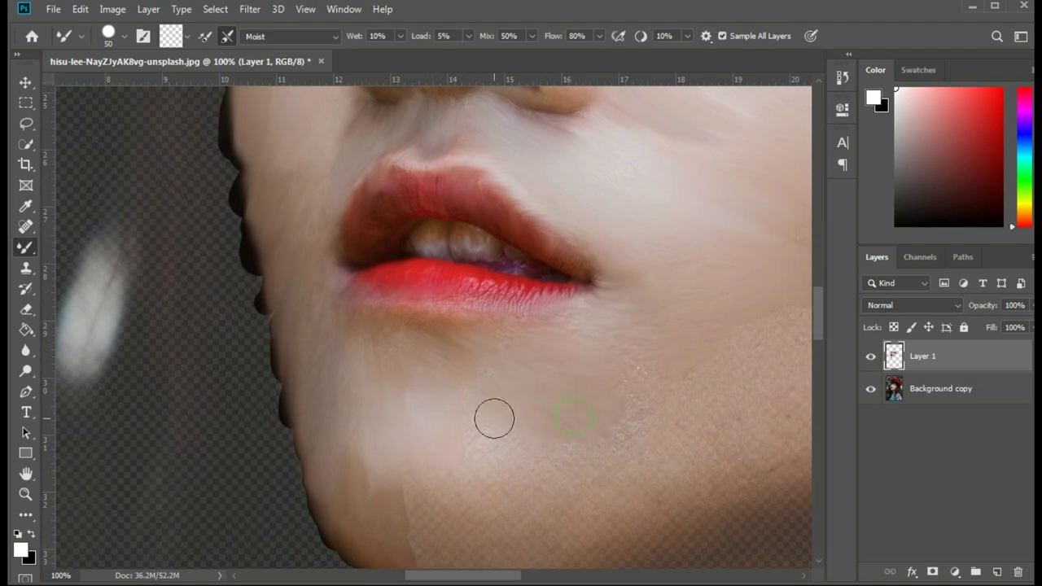
pyautogui.scroll(-3, 488, 432)
pyautogui.moveTo(426, 456); pyautogui.dragTo(621, 421)
pyautogui.hotkey('ctrl', ',')
pyautogui.moveTo(480, 185); pyautogui.dragTo(516, 181)
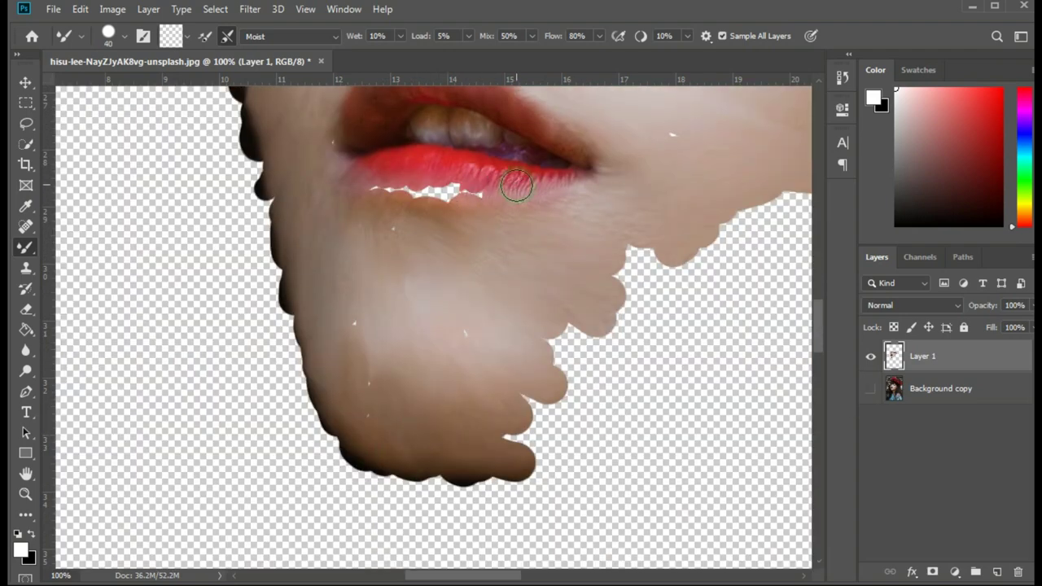
pyautogui.moveTo(351, 195); pyautogui.dragTo(449, 204)
# At brush size 40, dab over the upper-lip white fleck and chin edge
pyautogui.press('[')
pyautogui.scroll(2, 747, 263)
pyautogui.scroll(7, 716, 236)
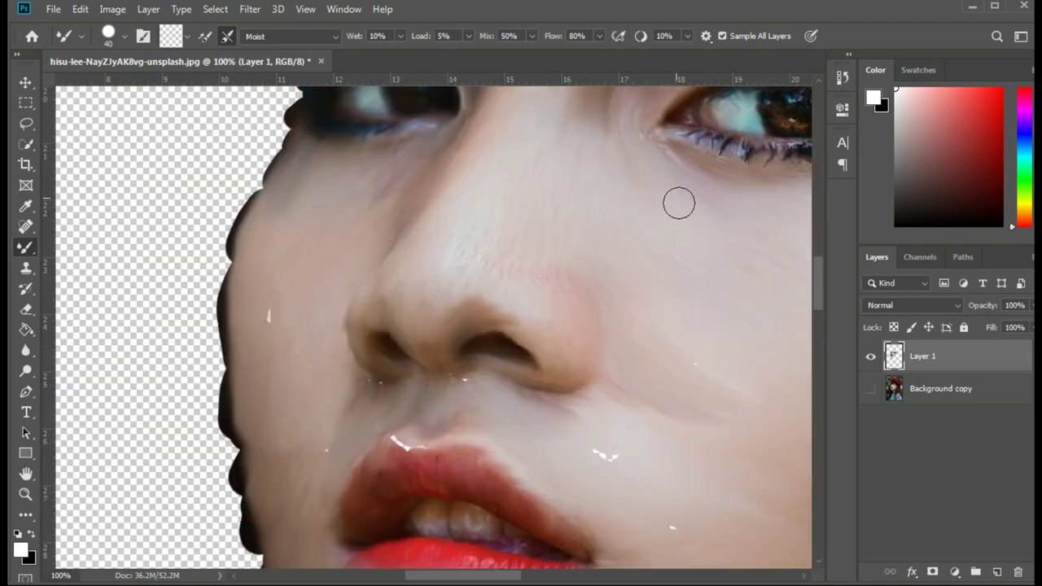
pyautogui.click(400, 426)
pyautogui.scroll(-1, 635, 388)
pyautogui.scroll(-3, 640, 424)
pyautogui.click(641, 456)
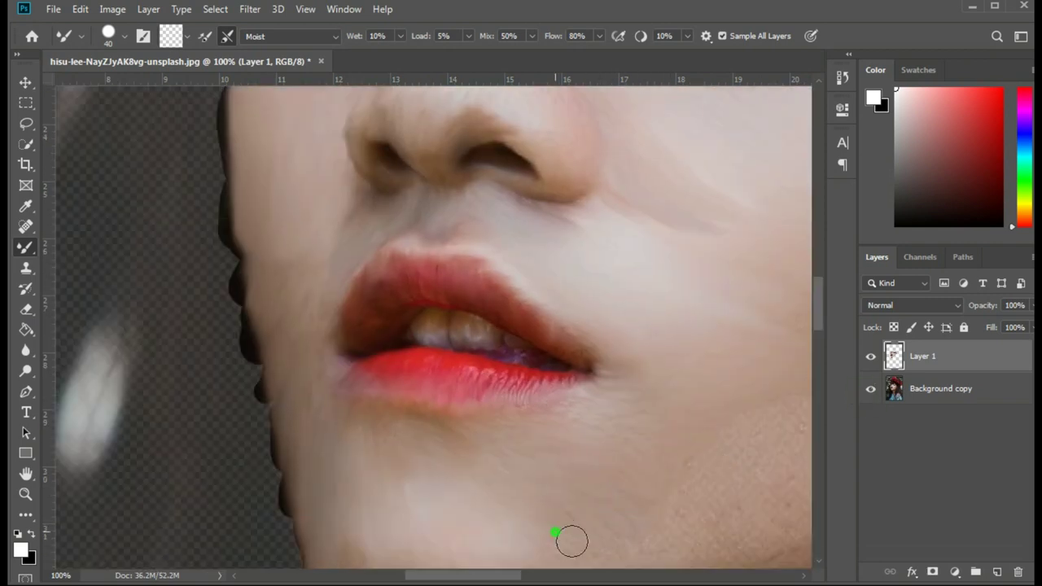
pyautogui.scroll(-2, 473, 529)
pyautogui.hscroll(3, 472, 529)
pyautogui.moveTo(342, 523)
pyautogui.mouseDown()
pyautogui.moveTo(464, 489)
pyautogui.moveTo(541, 509)
pyautogui.moveTo(689, 438)
pyautogui.moveTo(512, 388)
pyautogui.mouseUp()
# Push the jawline outward over the background, checking coverage against Background copy
pyautogui.scroll(3, 656, 407)
pyautogui.hscroll(4, 444, 447)
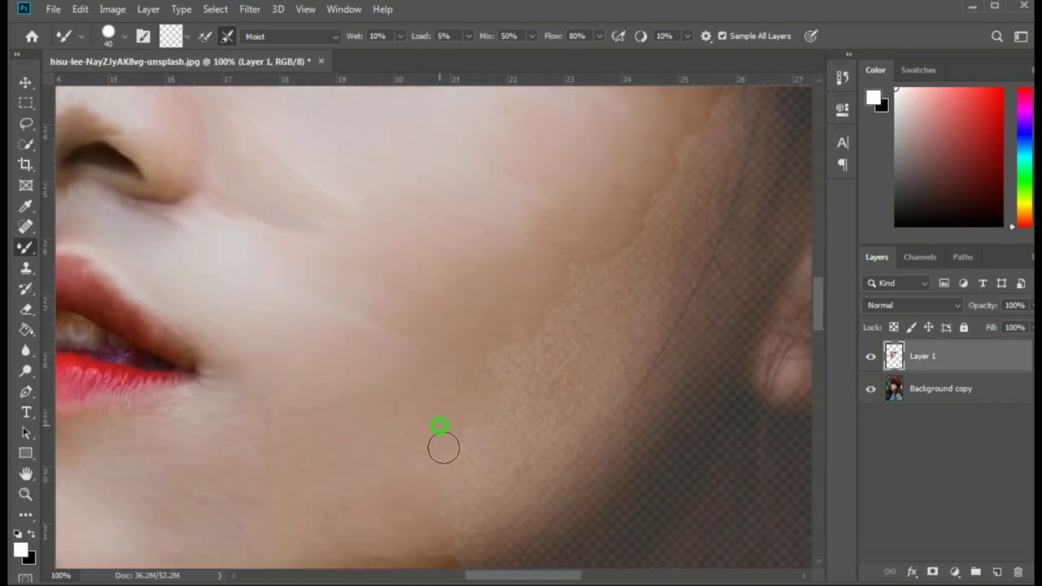
pyautogui.scroll(6, 493, 512)
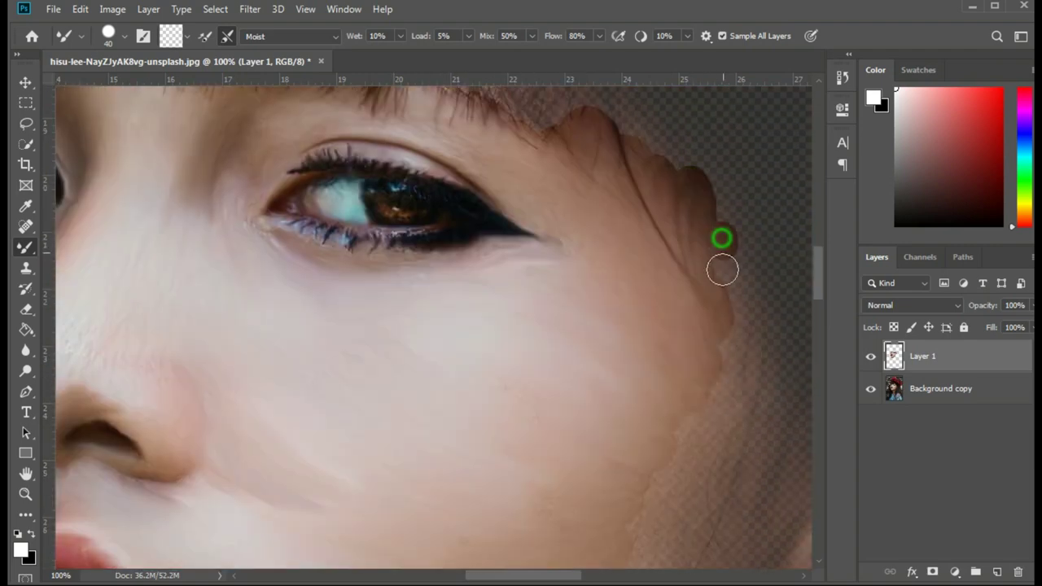
pyautogui.scroll(-1, 722, 305)
pyautogui.moveTo(721, 304)
pyautogui.mouseDown()
pyautogui.moveTo(705, 415)
pyautogui.moveTo(719, 435)
pyautogui.mouseUp()
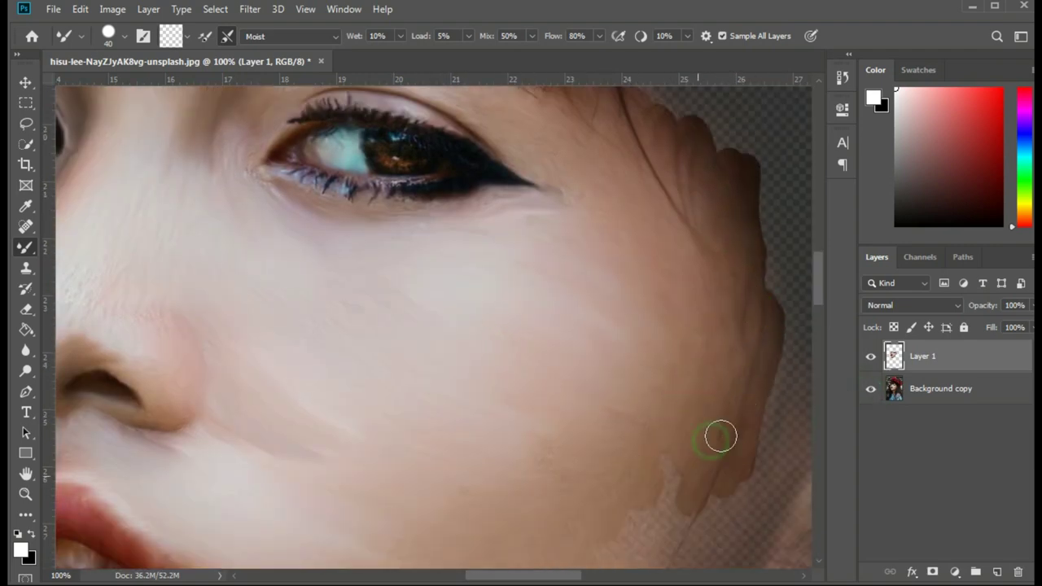
pyautogui.scroll(-3, 719, 435)
pyautogui.scroll(-4, 483, 444)
pyautogui.moveTo(461, 426); pyautogui.dragTo(603, 240)
pyautogui.scroll(2, 602, 239)
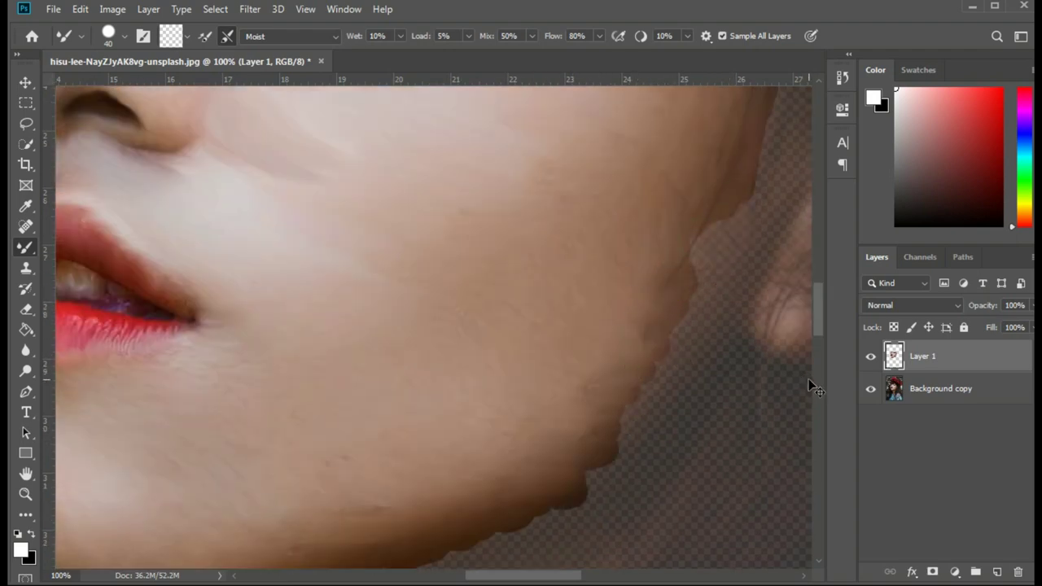
pyautogui.moveTo(648, 313); pyautogui.dragTo(605, 399)
pyautogui.moveTo(733, 204)
pyautogui.mouseDown()
pyautogui.moveTo(656, 345)
pyautogui.moveTo(618, 458)
pyautogui.mouseUp()
pyautogui.scroll(-3, 618, 458)
pyautogui.click(871, 388)
pyautogui.click(870, 389)
# Paint dark brown strokes over the hair, bangs and hair outline at brush size 80
pyautogui.scroll(2, 624, 319)
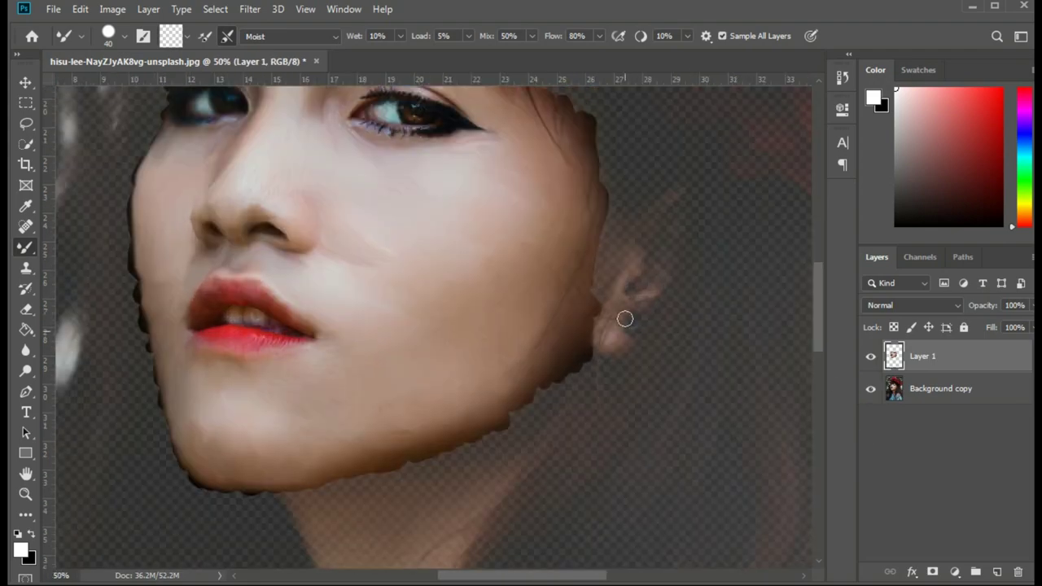
pyautogui.scroll(3, 264, 237)
pyautogui.moveTo(230, 241)
pyautogui.mouseDown()
pyautogui.moveTo(272, 226)
pyautogui.moveTo(122, 391)
pyautogui.mouseUp()
pyautogui.press(']')
pyautogui.press(']')
pyautogui.press(']')
pyautogui.moveTo(139, 439); pyautogui.dragTo(244, 244)
pyautogui.moveTo(203, 390)
pyautogui.mouseDown()
pyautogui.moveTo(236, 220)
pyautogui.moveTo(363, 287)
pyautogui.mouseUp()
pyautogui.moveTo(344, 362)
pyautogui.mouseDown()
pyautogui.moveTo(288, 349)
pyautogui.moveTo(245, 383)
pyautogui.moveTo(326, 281)
pyautogui.moveTo(350, 407)
pyautogui.mouseUp()
pyautogui.click(874, 395)
pyautogui.click(872, 389)
pyautogui.click(872, 389)
pyautogui.moveTo(350, 200)
pyautogui.mouseDown()
pyautogui.moveTo(430, 261)
pyautogui.moveTo(498, 391)
pyautogui.moveTo(384, 367)
pyautogui.moveTo(456, 281)
pyautogui.moveTo(495, 418)
pyautogui.moveTo(565, 442)
pyautogui.moveTo(600, 472)
pyautogui.moveTo(668, 286)
pyautogui.moveTo(600, 442)
pyautogui.moveTo(648, 475)
pyautogui.moveTo(721, 377)
pyautogui.mouseUp()
# Repaint the top rose's petals into a fuller shape with a 40–60 px mixer brush
pyautogui.scroll(-3, 600, 473)
pyautogui.scroll(-1, 601, 472)
pyautogui.scroll(8, 721, 377)
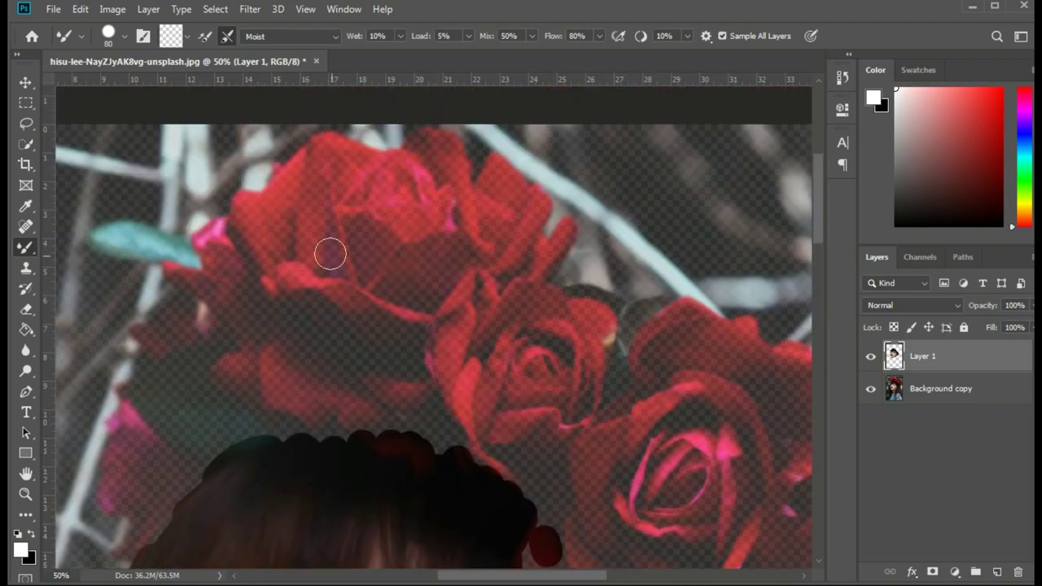
pyautogui.moveTo(328, 249)
pyautogui.mouseDown()
pyautogui.moveTo(259, 264)
pyautogui.moveTo(268, 280)
pyautogui.moveTo(398, 307)
pyautogui.moveTo(445, 237)
pyautogui.moveTo(443, 288)
pyautogui.mouseUp()
pyautogui.press('[')
pyautogui.press('[')
pyautogui.press(']')
pyautogui.press(']')
pyautogui.moveTo(372, 251)
pyautogui.mouseDown()
pyautogui.moveTo(318, 195)
pyautogui.moveTo(366, 289)
pyautogui.moveTo(431, 229)
pyautogui.moveTo(408, 179)
pyautogui.mouseUp()
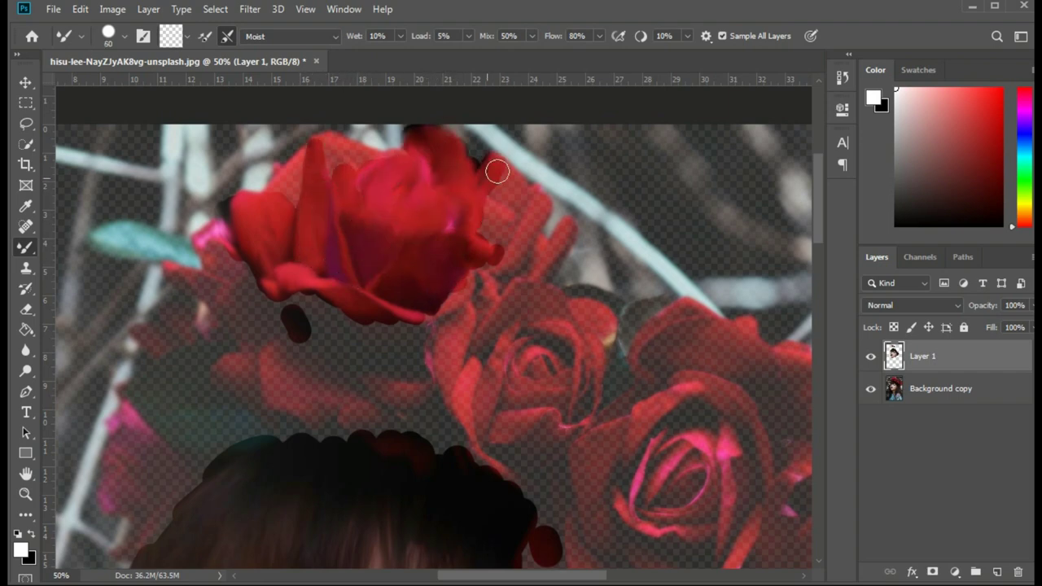
# Smear red along the rose's petal edges and dark paint below it, checking against Background copy
pyautogui.moveTo(498, 171)
pyautogui.mouseDown()
pyautogui.moveTo(519, 233)
pyautogui.moveTo(453, 331)
pyautogui.moveTo(468, 409)
pyautogui.mouseUp()
pyautogui.moveTo(294, 319)
pyautogui.mouseDown()
pyautogui.moveTo(353, 323)
pyautogui.moveTo(402, 396)
pyautogui.moveTo(361, 351)
pyautogui.moveTo(326, 387)
pyautogui.mouseUp()
pyautogui.moveTo(227, 249); pyautogui.dragTo(266, 193)
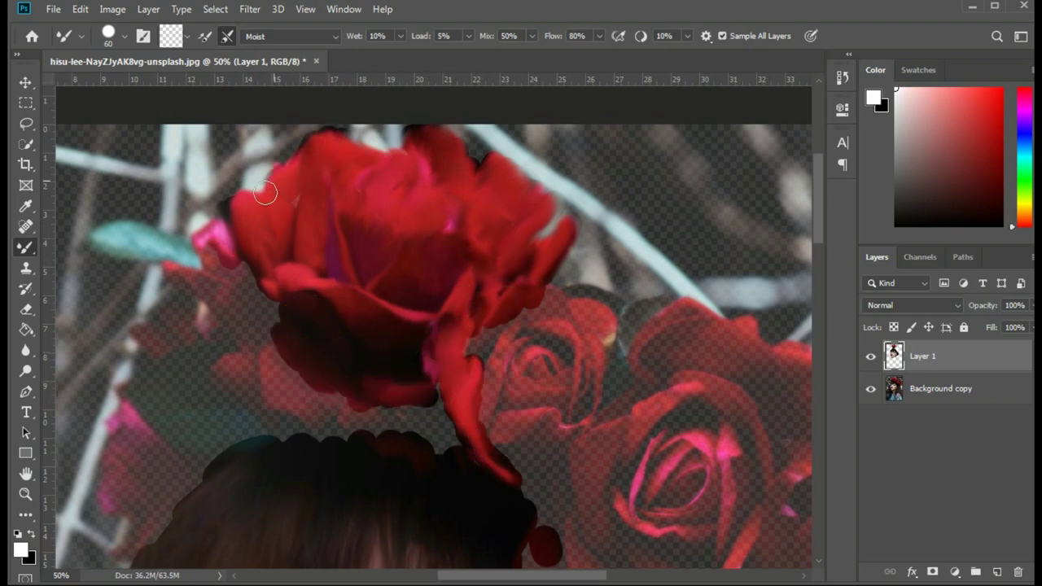
pyautogui.click(870, 388)
pyautogui.click(870, 388)
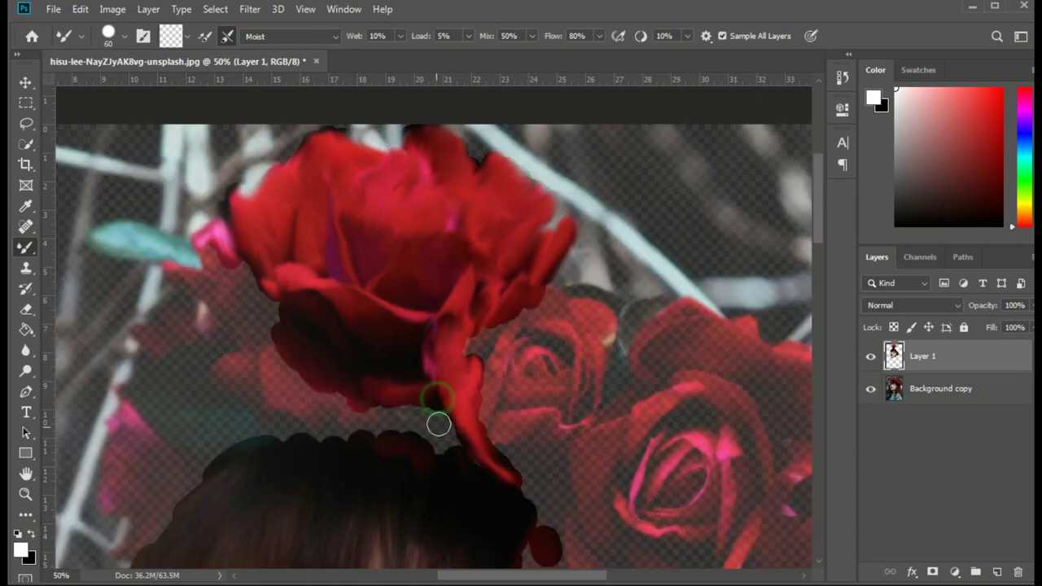
# Darken the rose's lower-left and left edges and blend its pink edge into the hair outline
pyautogui.hscroll(-3, 439, 429)
pyautogui.moveTo(439, 429); pyautogui.dragTo(359, 293)
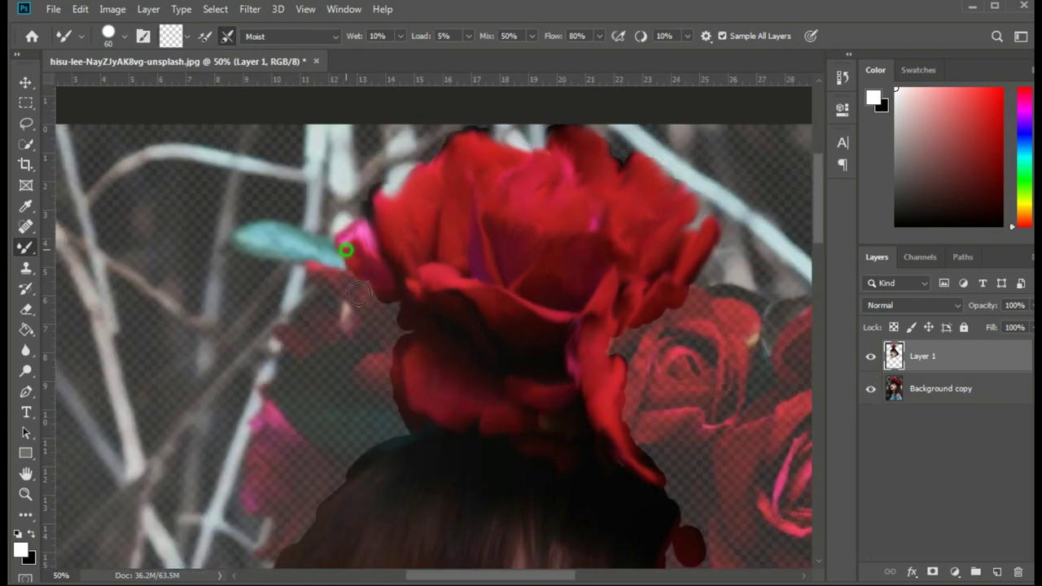
pyautogui.moveTo(253, 241)
pyautogui.mouseDown()
pyautogui.moveTo(315, 331)
pyautogui.moveTo(391, 318)
pyautogui.moveTo(354, 366)
pyautogui.moveTo(295, 388)
pyautogui.mouseUp()
pyautogui.scroll(-5, 244, 245)
pyautogui.moveTo(251, 263)
pyautogui.mouseDown()
pyautogui.moveTo(266, 407)
pyautogui.moveTo(295, 275)
pyautogui.mouseUp()
pyautogui.hotkey('ctrl', '-')
pyautogui.hotkey('ctrl', '-')
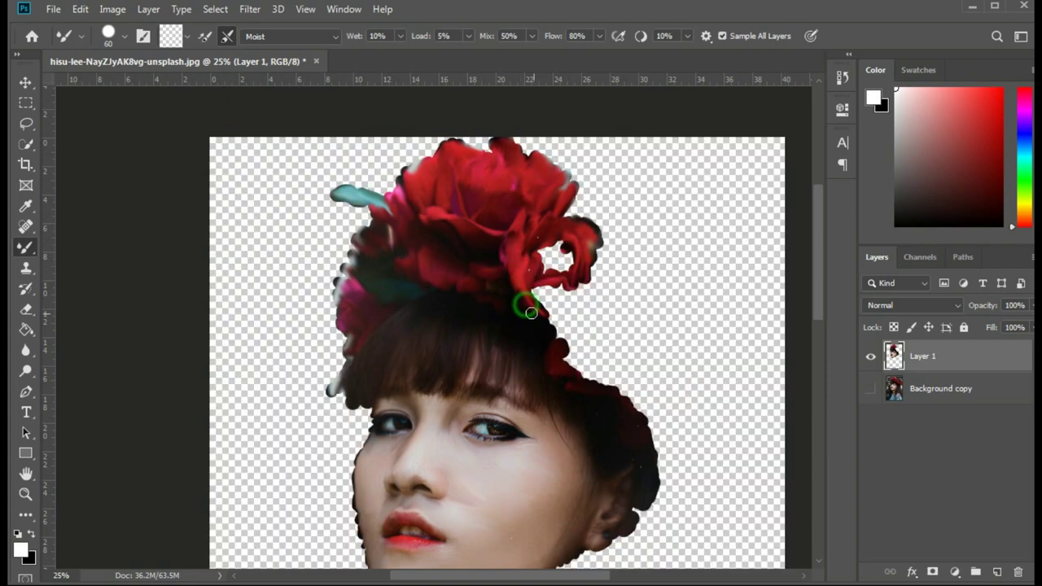
# Fill the transparent patch right of the roses with dark red rose texture at 150 px
pyautogui.press(']')
pyautogui.press(']')
pyautogui.press(']')
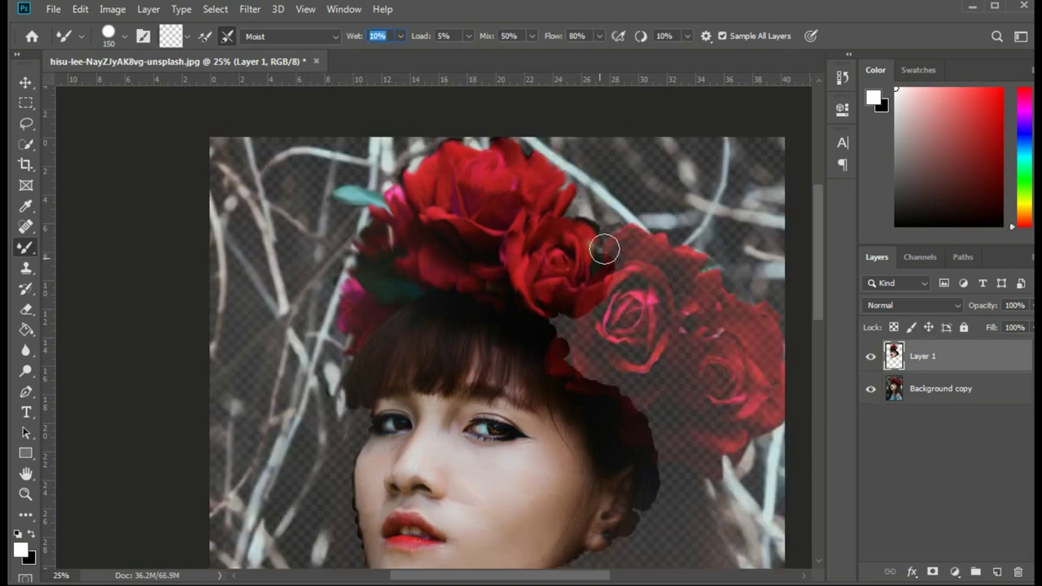
pyautogui.moveTo(558, 328); pyautogui.dragTo(631, 393)
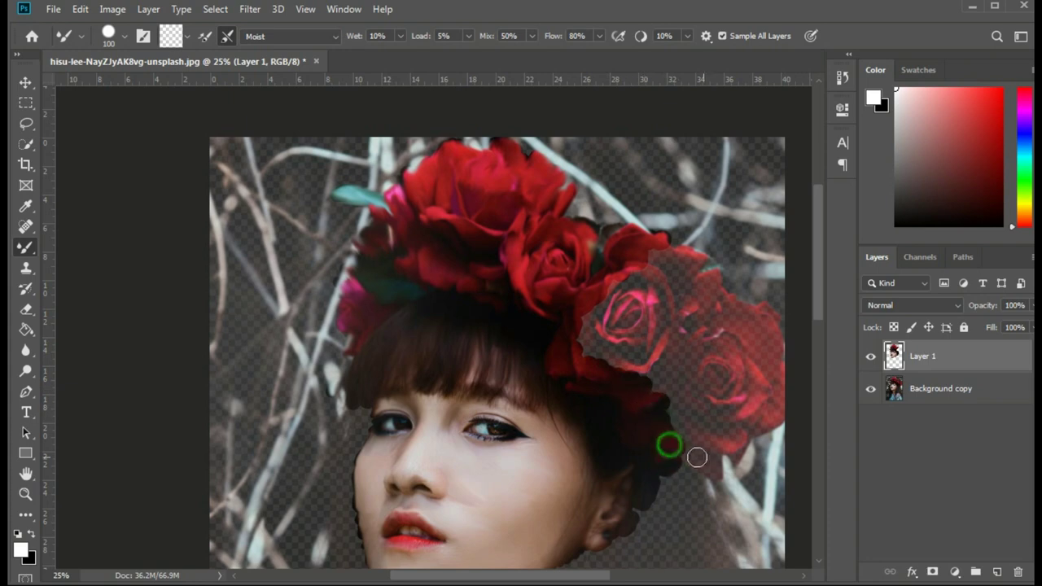
pyautogui.hscroll(3, 705, 437)
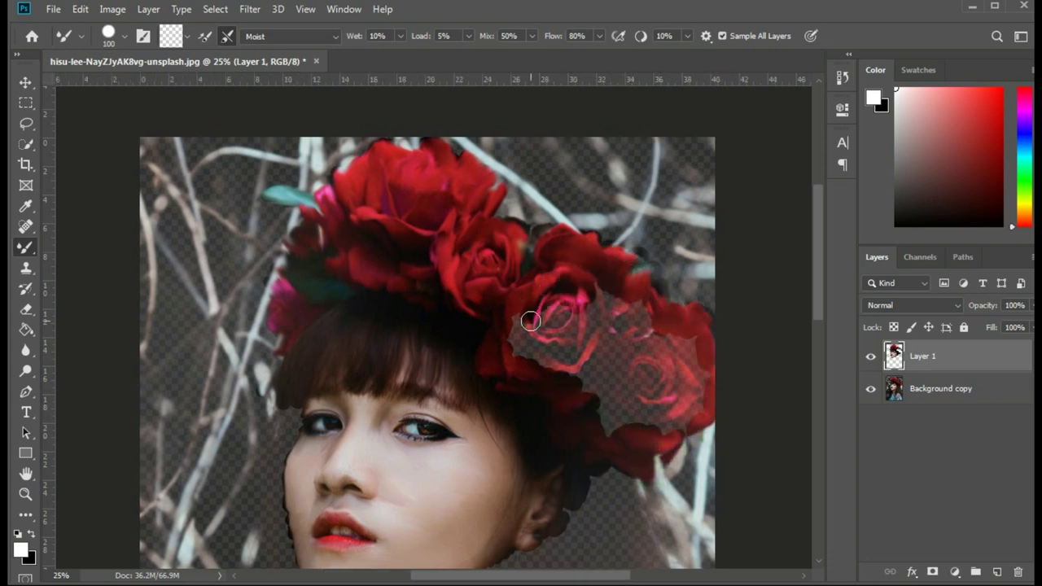
pyautogui.moveTo(579, 337); pyautogui.dragTo(566, 385)
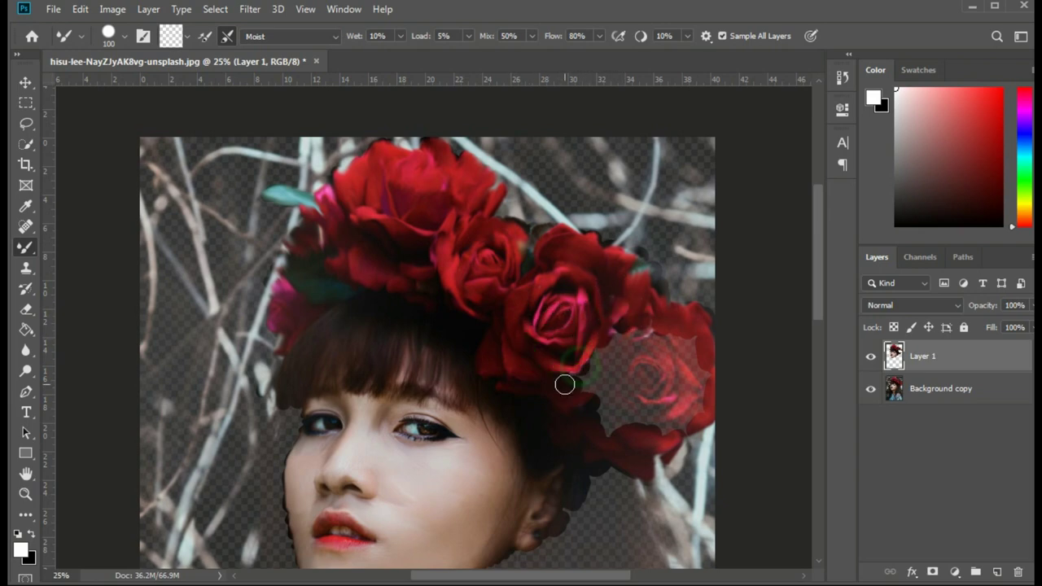
pyautogui.scroll(3, 684, 417)
pyautogui.moveTo(505, 395)
pyautogui.mouseDown()
pyautogui.moveTo(552, 418)
pyautogui.moveTo(525, 407)
pyautogui.mouseUp()
pyautogui.moveTo(606, 371); pyautogui.dragTo(623, 442)
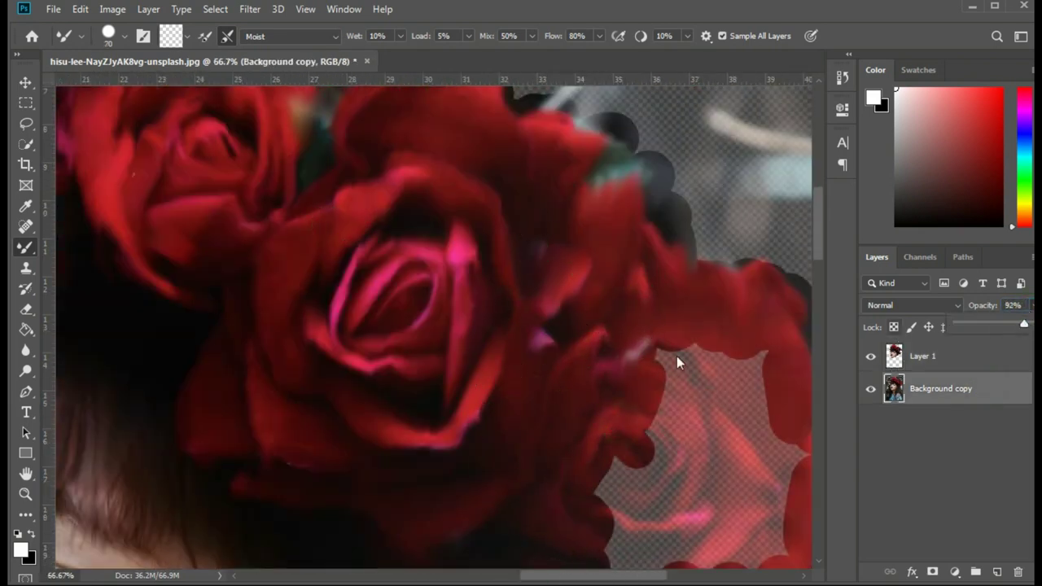
pyautogui.moveTo(680, 360)
pyautogui.mouseDown()
pyautogui.moveTo(792, 439)
pyautogui.moveTo(763, 384)
pyautogui.moveTo(749, 288)
pyautogui.moveTo(626, 354)
pyautogui.moveTo(716, 313)
pyautogui.mouseUp()
# Paint dark strokes down the hair edge beside the neck, ending with a 90 px brush
pyautogui.scroll(-3, 792, 438)
pyautogui.scroll(-3, 717, 313)
pyautogui.moveTo(628, 384)
pyautogui.mouseDown()
pyautogui.moveTo(746, 337)
pyautogui.moveTo(608, 500)
pyautogui.moveTo(736, 437)
pyautogui.moveTo(721, 439)
pyautogui.mouseUp()
pyautogui.scroll(-4, 618, 438)
pyautogui.press('[')
pyautogui.press('[')
pyautogui.moveTo(432, 326)
pyautogui.mouseDown()
pyautogui.moveTo(546, 321)
pyautogui.moveTo(444, 383)
pyautogui.moveTo(287, 440)
pyautogui.moveTo(217, 507)
pyautogui.moveTo(558, 354)
pyautogui.moveTo(765, 366)
pyautogui.mouseUp()
pyautogui.press(']')
pyautogui.press(']')
pyautogui.press(']')
pyautogui.scroll(-4, 649, 461)
# Paint dark strokes beside the neck and under the chin with a 100 px brush
pyautogui.moveTo(397, 347); pyautogui.dragTo(366, 351)
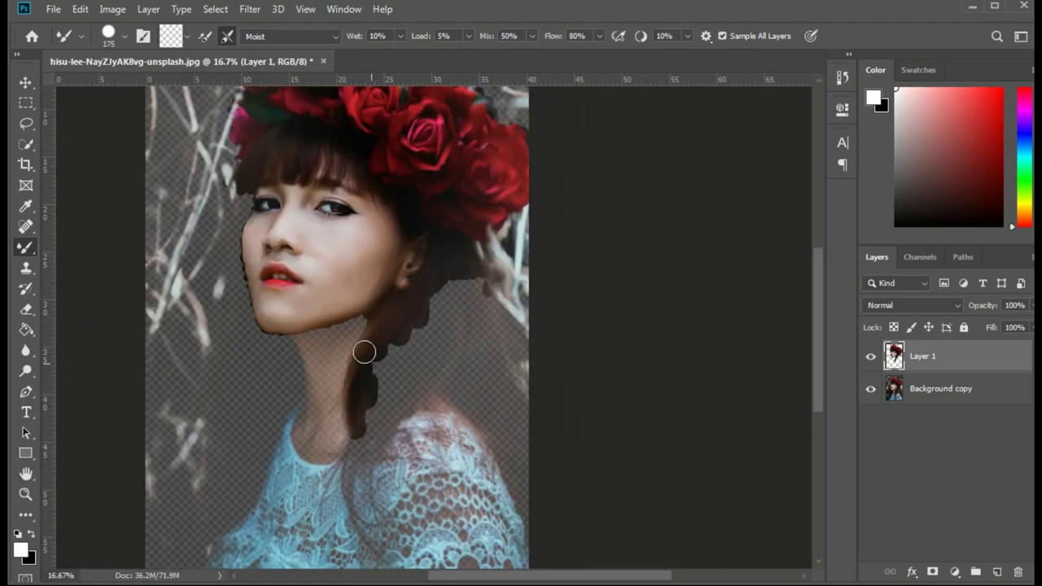
pyautogui.scroll(2, 365, 351)
pyautogui.press('[')
pyautogui.press('[')
pyautogui.press('[')
pyautogui.moveTo(287, 352); pyautogui.dragTo(359, 340)
pyautogui.moveTo(396, 384)
pyautogui.mouseDown()
pyautogui.moveTo(372, 379)
pyautogui.moveTo(326, 472)
pyautogui.mouseUp()
pyautogui.scroll(-5, 377, 442)
pyautogui.moveTo(326, 424)
pyautogui.mouseDown()
pyautogui.moveTo(364, 376)
pyautogui.moveTo(356, 407)
pyautogui.mouseUp()
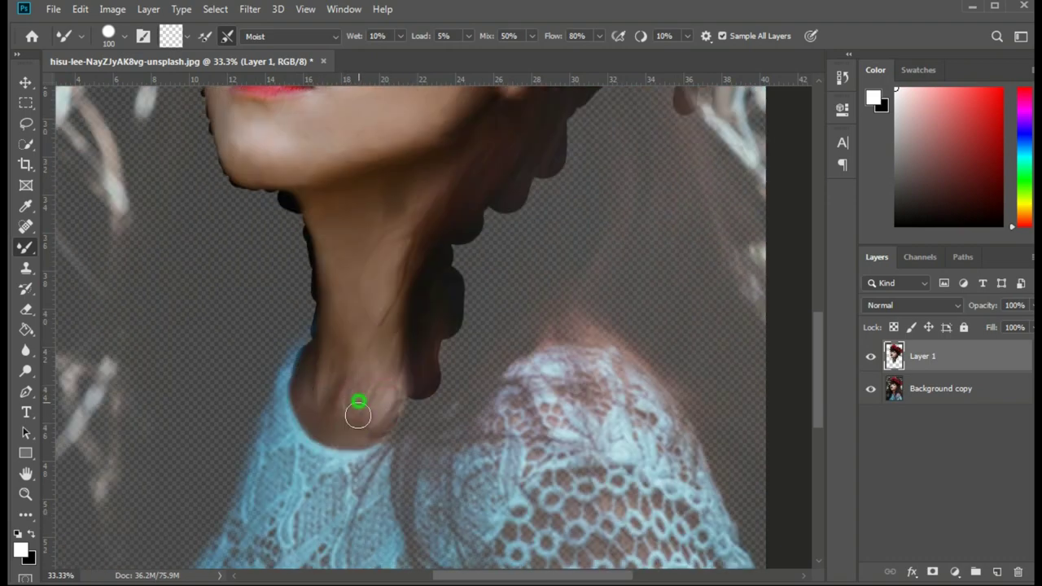
# Fill the hair gaps along the neck and collar with more dark strokes
pyautogui.scroll(-2, 356, 407)
pyautogui.moveTo(295, 363); pyautogui.dragTo(415, 421)
pyautogui.scroll(-4, 415, 421)
pyautogui.moveTo(402, 327)
pyautogui.mouseDown()
pyautogui.moveTo(405, 402)
pyautogui.moveTo(418, 376)
pyautogui.mouseUp()
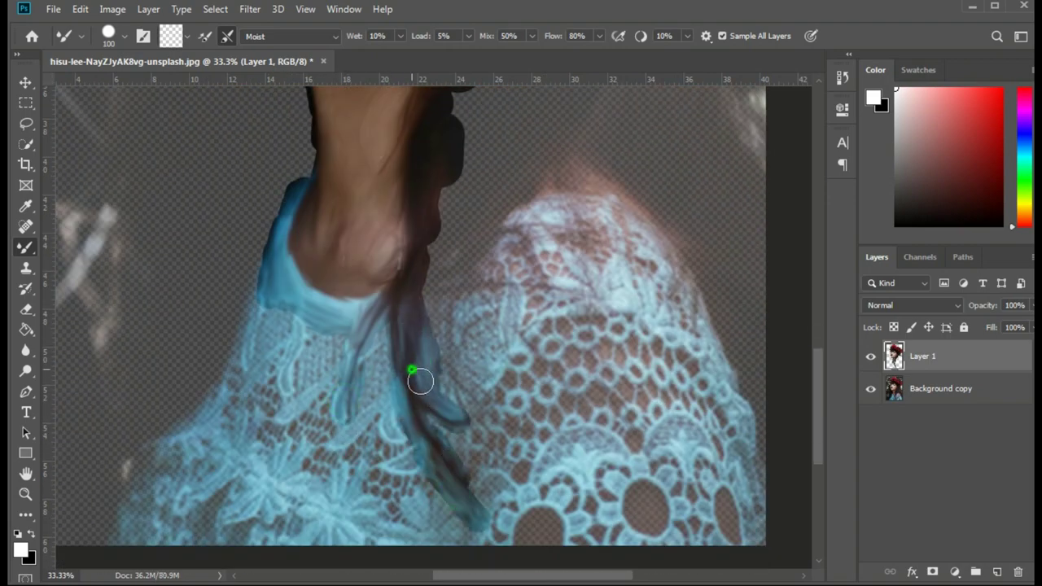
pyautogui.scroll(3, 419, 376)
pyautogui.moveTo(424, 440)
pyautogui.mouseDown()
pyautogui.moveTo(458, 288)
pyautogui.moveTo(470, 440)
pyautogui.mouseUp()
pyautogui.scroll(3, 459, 288)
# Sweep broad 200–300 px dark strokes along the crown's upper-right edge
pyautogui.press(']')
pyautogui.press(']')
pyautogui.press(']')
pyautogui.scroll(3, 470, 440)
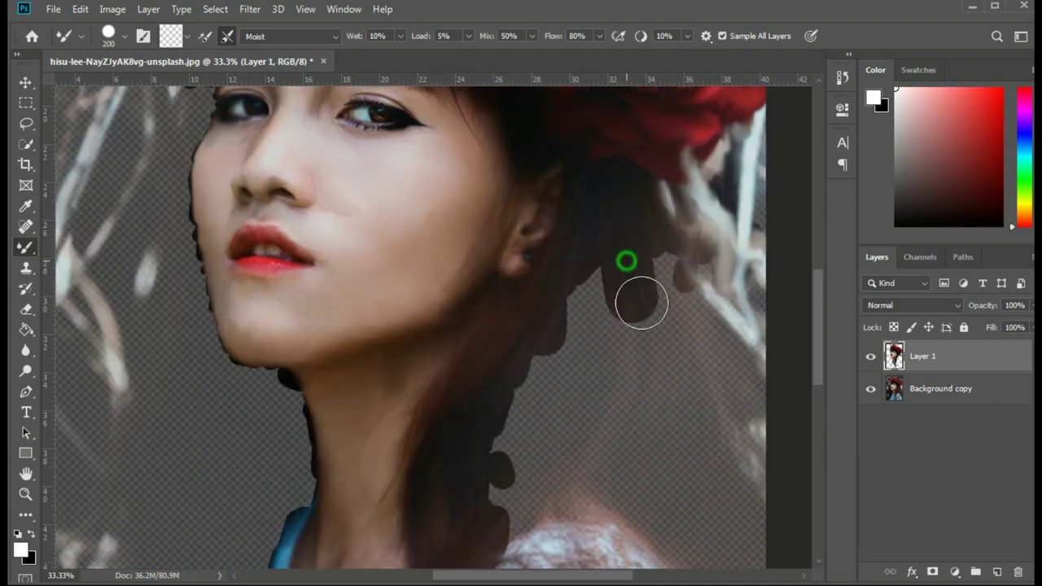
pyautogui.moveTo(624, 258); pyautogui.dragTo(503, 495)
pyautogui.moveTo(672, 298); pyautogui.dragTo(579, 494)
pyautogui.scroll(-2, 716, 516)
pyautogui.press(']')
pyautogui.press(']')
pyautogui.scroll(-2, 736, 496)
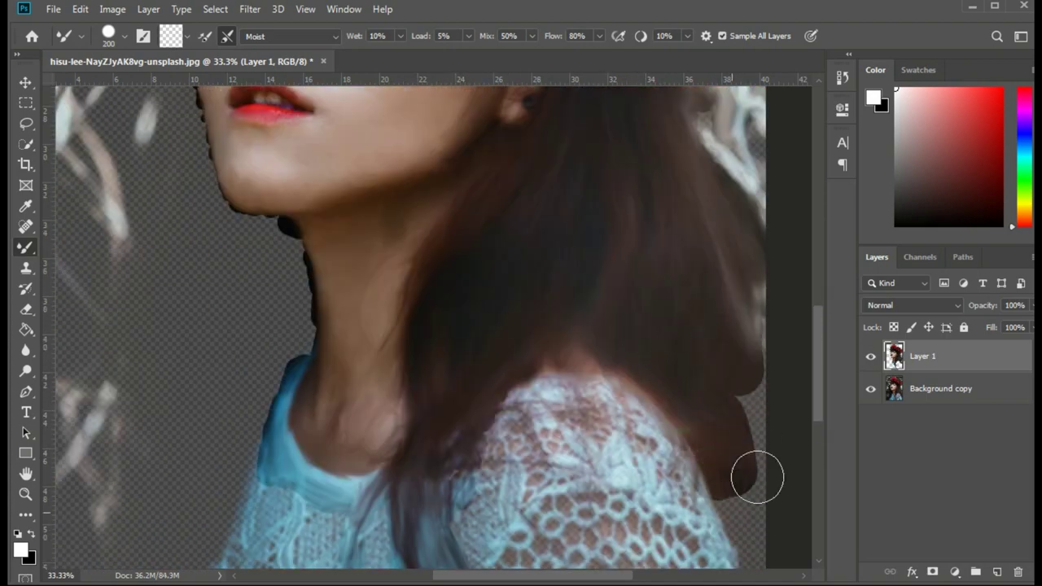
pyautogui.scroll(-2, 758, 477)
pyautogui.scroll(5, 703, 414)
# Hide and reshow Background copy to check coverage, with the brush reduced to 125 px
pyautogui.click(870, 389)
pyautogui.scroll(2, 682, 264)
pyautogui.press('[')
pyautogui.press('[')
pyautogui.press('[')
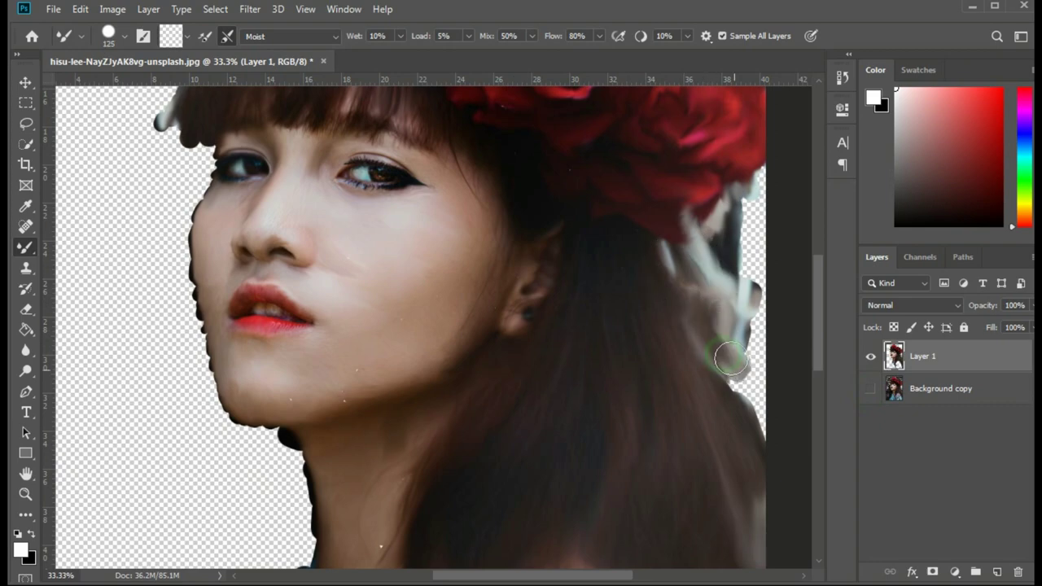
pyautogui.click(870, 388)
pyautogui.scroll(3, 728, 379)
pyautogui.scroll(3, 800, 346)
# Darken the area right of the roses and paint over the branches to their left
pyautogui.scroll(3, 773, 326)
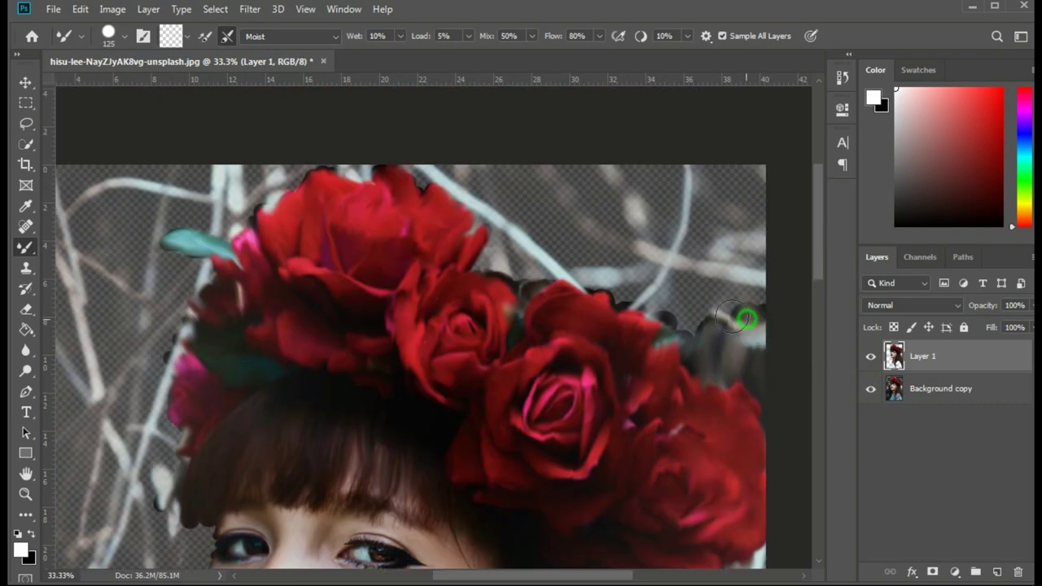
pyautogui.scroll(3, 769, 317)
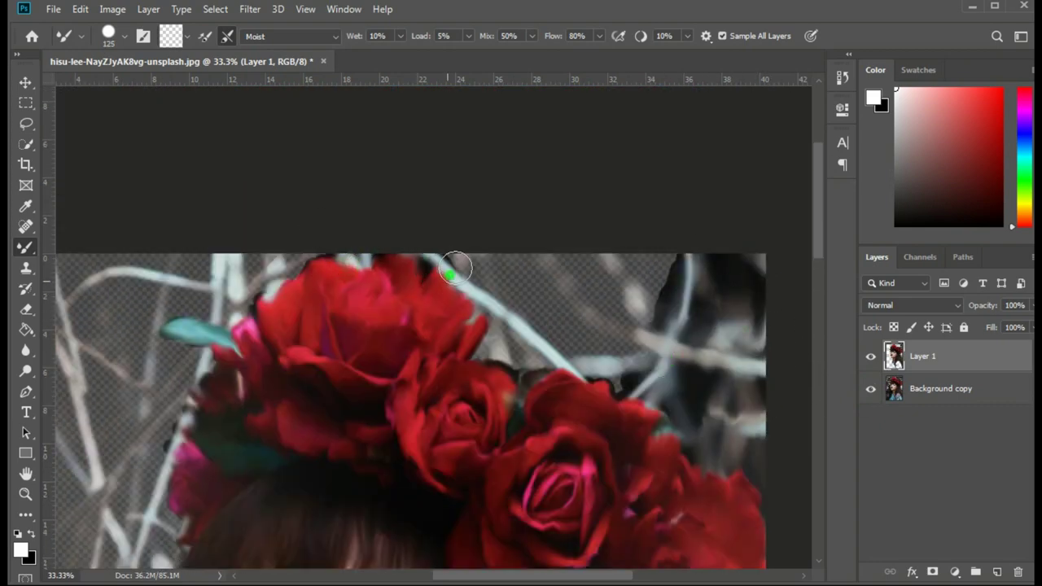
pyautogui.moveTo(456, 269)
pyautogui.mouseDown()
pyautogui.moveTo(570, 366)
pyautogui.moveTo(593, 268)
pyautogui.moveTo(612, 337)
pyautogui.moveTo(643, 326)
pyautogui.mouseUp()
pyautogui.scroll(-3, 644, 326)
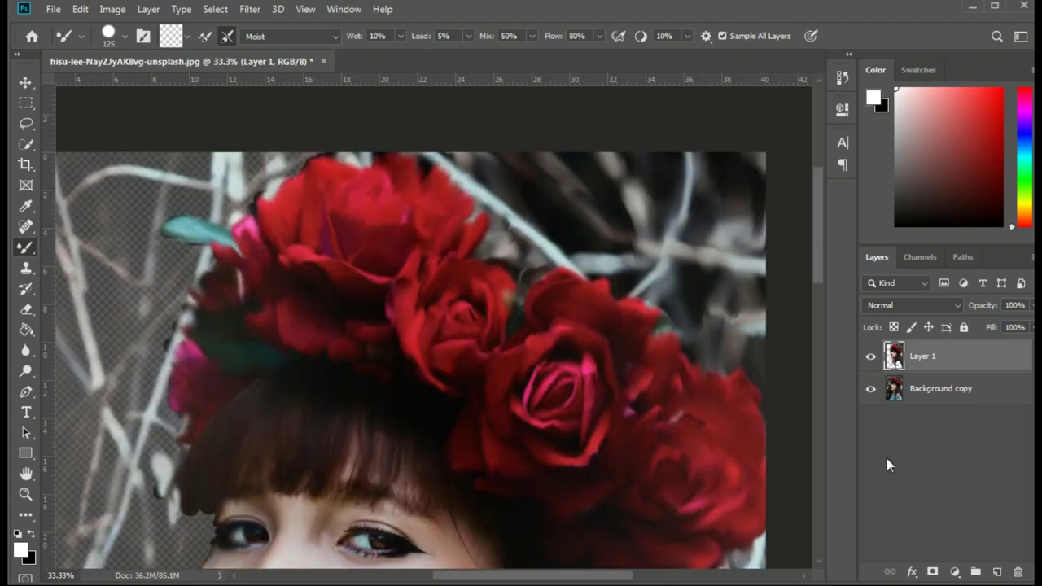
pyautogui.hscroll(-5, 565, 161)
pyautogui.moveTo(434, 171)
pyautogui.mouseDown()
pyautogui.moveTo(396, 288)
pyautogui.moveTo(337, 144)
pyautogui.moveTo(471, 234)
pyautogui.mouseUp()
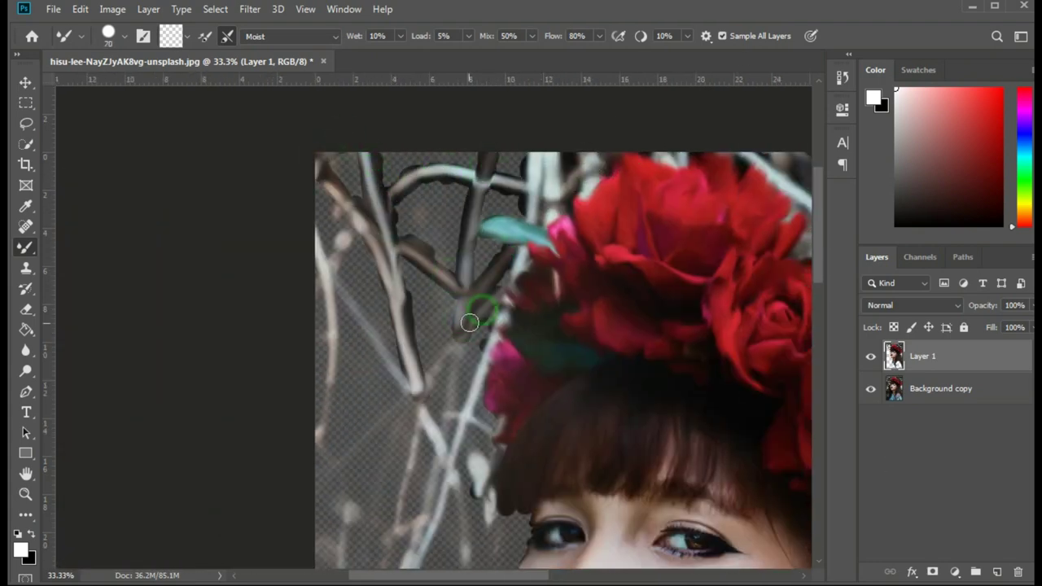
pyautogui.moveTo(470, 322); pyautogui.dragTo(421, 412)
# Smear the branch strokes down toward the lower left beside the face
pyautogui.scroll(-3, 491, 438)
pyautogui.moveTo(473, 313); pyautogui.dragTo(456, 470)
pyautogui.scroll(-3, 456, 470)
pyautogui.moveTo(436, 367); pyautogui.dragTo(379, 426)
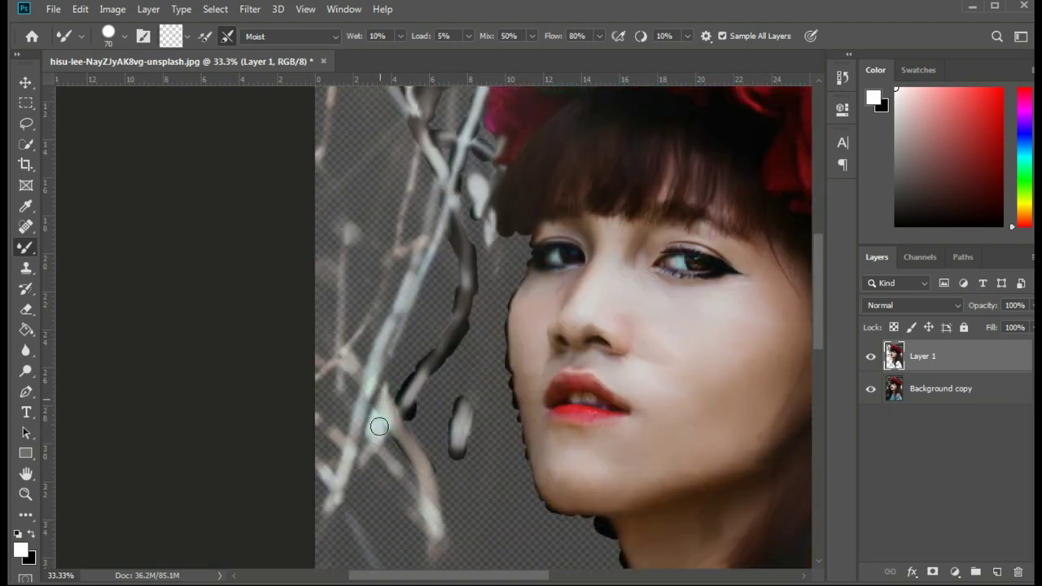
pyautogui.moveTo(338, 367)
pyautogui.mouseDown()
pyautogui.moveTo(319, 534)
pyautogui.moveTo(449, 468)
pyautogui.mouseUp()
pyautogui.scroll(-3, 318, 534)
pyautogui.scroll(3, 449, 467)
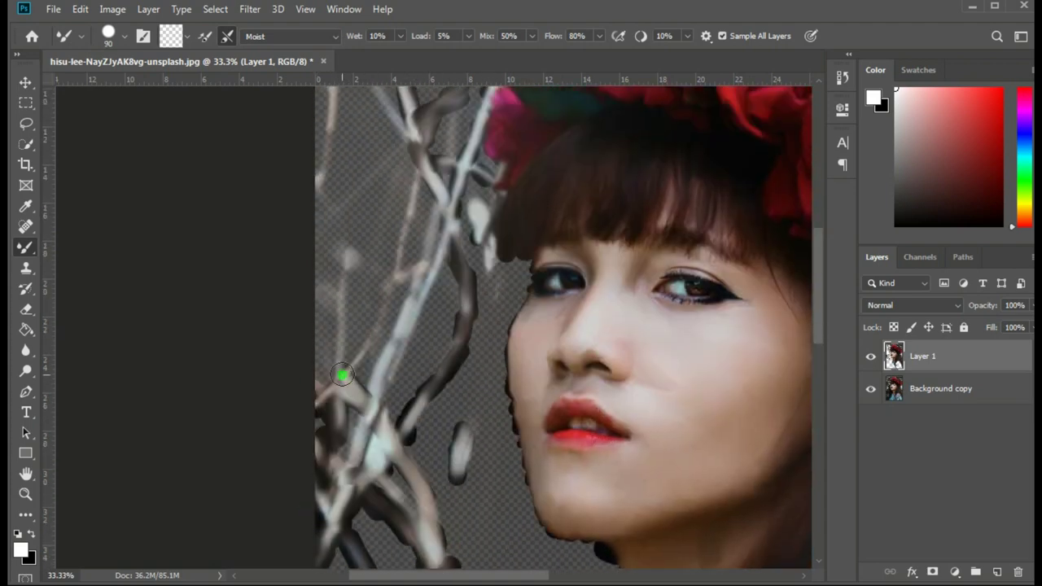
pyautogui.moveTo(342, 377); pyautogui.dragTo(400, 274)
# Lay long smeared strokes over the branches with a 100 px brush
pyautogui.press(']')
pyautogui.scroll(1, 345, 170)
pyautogui.scroll(2, 322, 183)
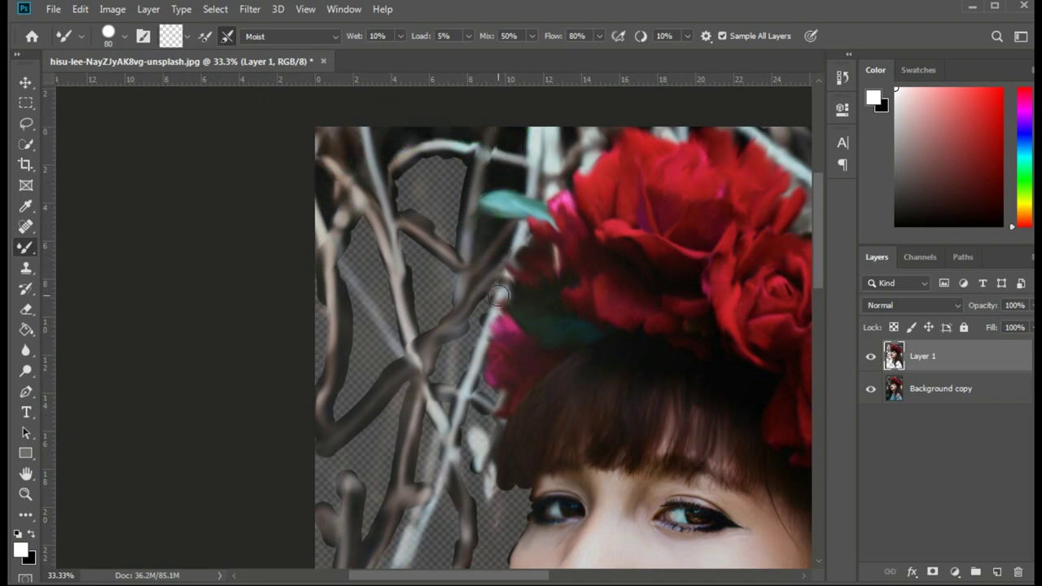
pyautogui.scroll(-2, 525, 512)
pyautogui.moveTo(501, 382)
pyautogui.mouseDown()
pyautogui.moveTo(481, 442)
pyautogui.moveTo(507, 535)
pyautogui.mouseUp()
pyautogui.scroll(-2, 507, 535)
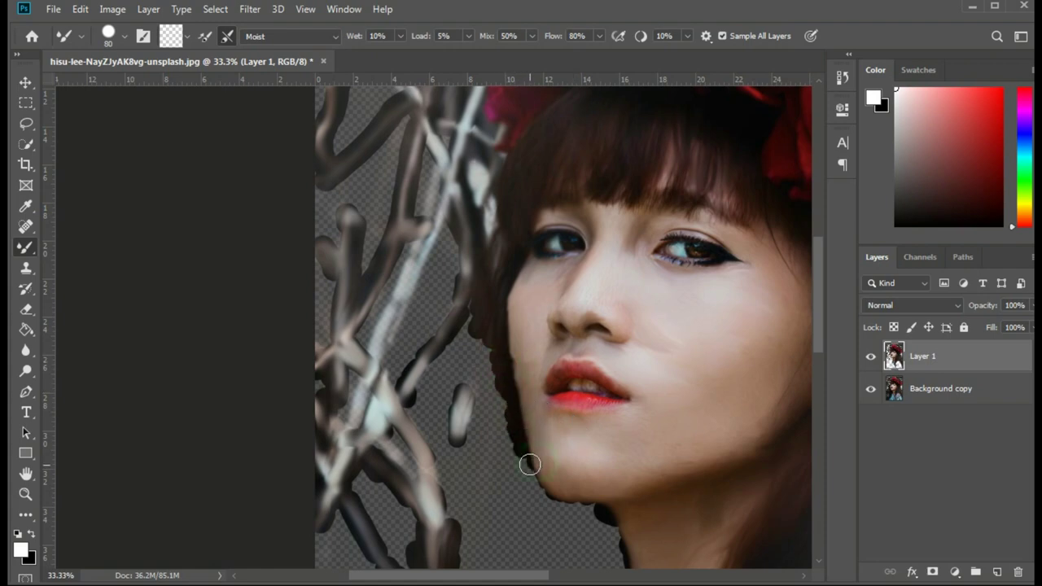
pyautogui.scroll(-1, 449, 318)
pyautogui.scroll(5, 432, 277)
pyautogui.moveTo(469, 212); pyautogui.dragTo(452, 294)
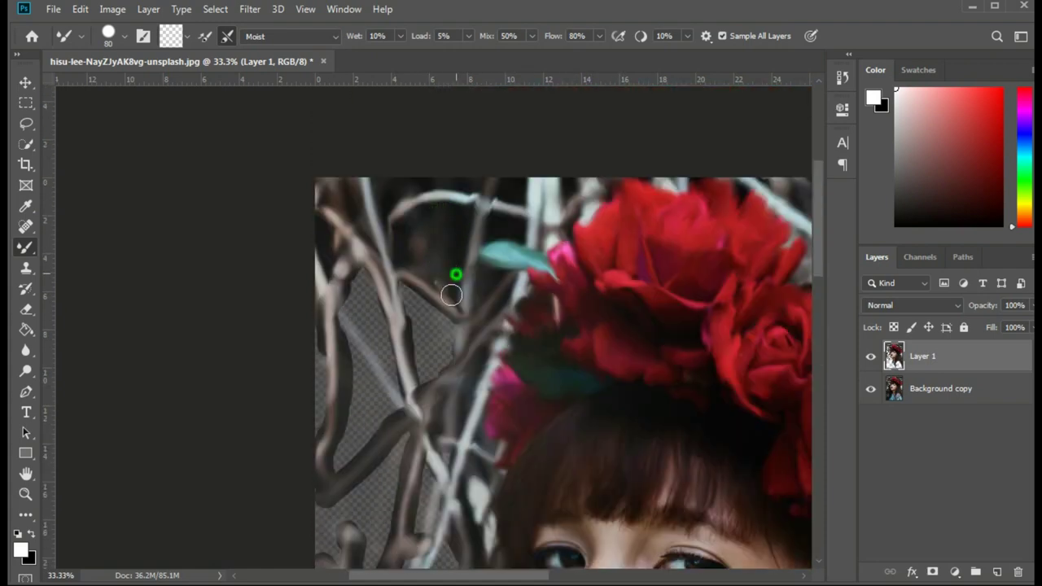
# Cover the transparent area left of the roses with dark strokes
pyautogui.moveTo(369, 363)
pyautogui.mouseDown()
pyautogui.moveTo(407, 290)
pyautogui.moveTo(433, 338)
pyautogui.mouseUp()
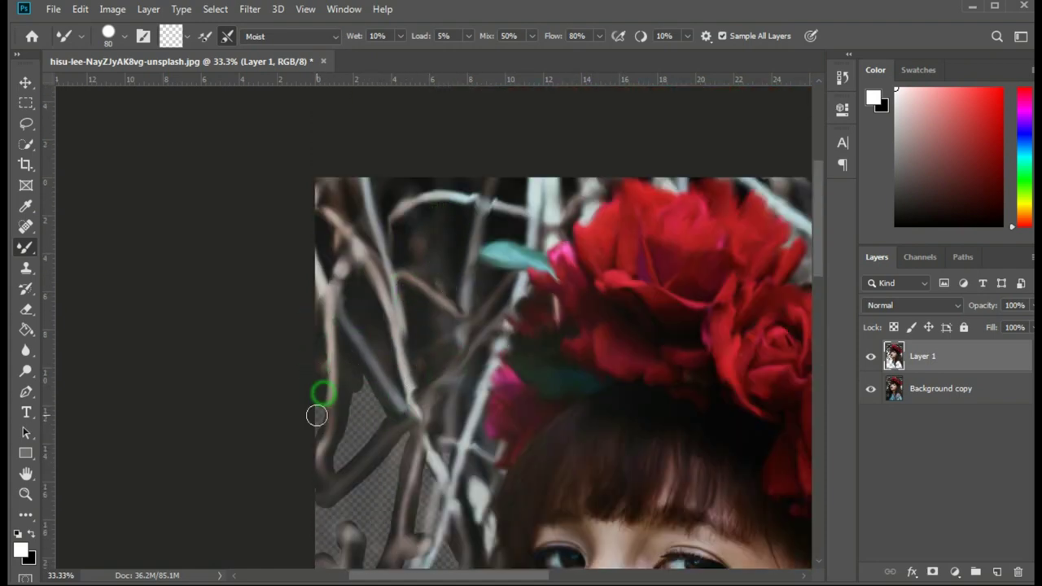
pyautogui.scroll(-2, 388, 277)
pyautogui.moveTo(391, 286); pyautogui.dragTo(364, 350)
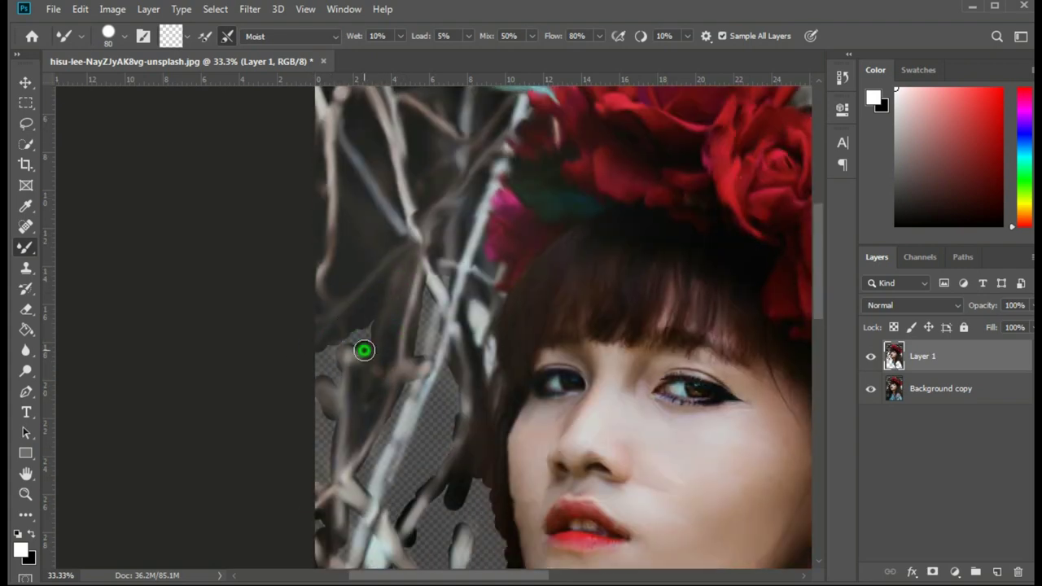
pyautogui.scroll(-2, 321, 518)
pyautogui.scroll(3, 344, 332)
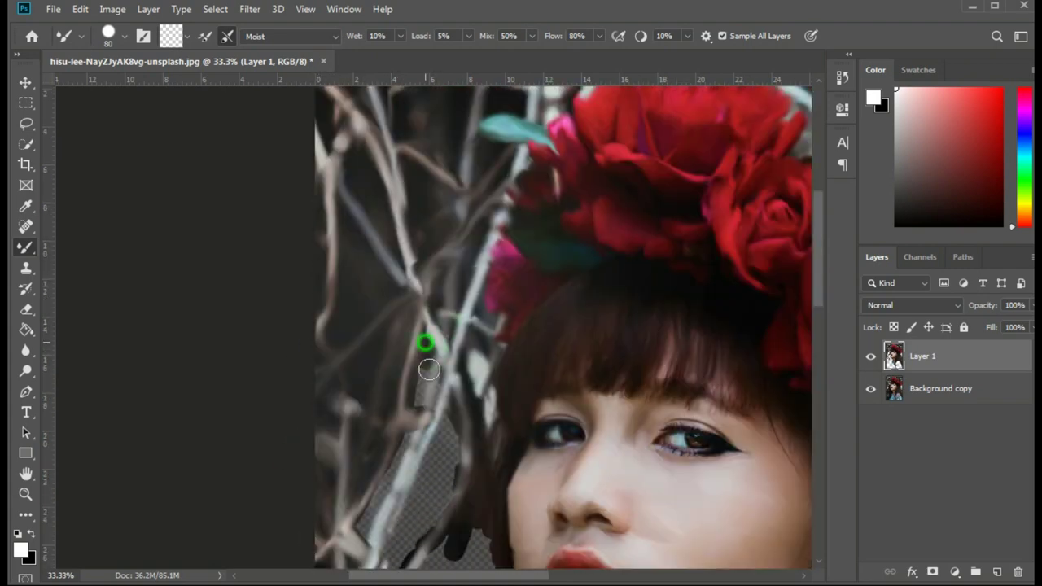
# Add further dark strokes along the face's left edge, undoing one stray stroke
pyautogui.moveTo(426, 341); pyautogui.dragTo(399, 456)
pyautogui.scroll(-1, 399, 456)
pyautogui.moveTo(374, 489); pyautogui.dragTo(411, 416)
pyautogui.hotkey('ctrl', 'z')
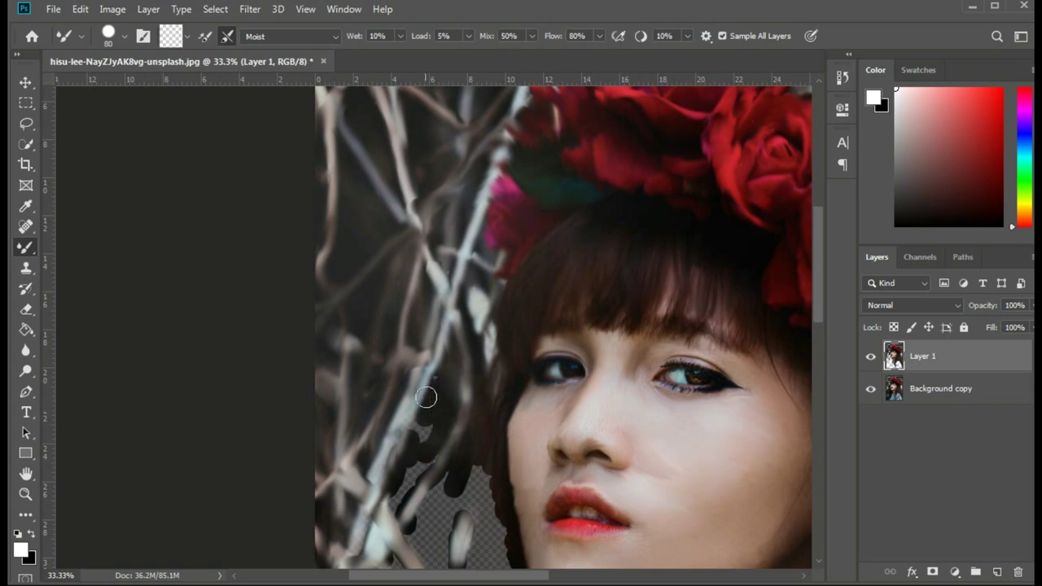
pyautogui.scroll(1, 429, 460)
pyautogui.scroll(-3, 429, 460)
pyautogui.moveTo(500, 256)
pyautogui.mouseDown()
pyautogui.moveTo(542, 448)
pyautogui.moveTo(437, 263)
pyautogui.moveTo(330, 366)
pyautogui.moveTo(432, 307)
pyautogui.moveTo(464, 418)
pyautogui.moveTo(467, 475)
pyautogui.mouseUp()
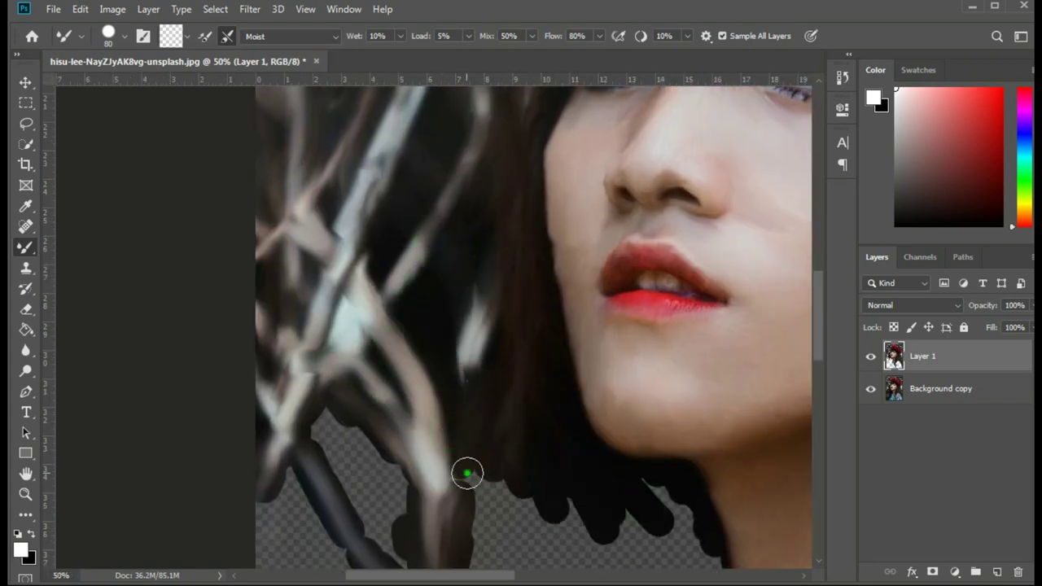
# Set Background copy opacity to 100% and return to painting on Layer 1
pyautogui.click(940, 388)
pyautogui.moveTo(1032, 305); pyautogui.dragTo(1030, 325)
pyautogui.click(923, 356)
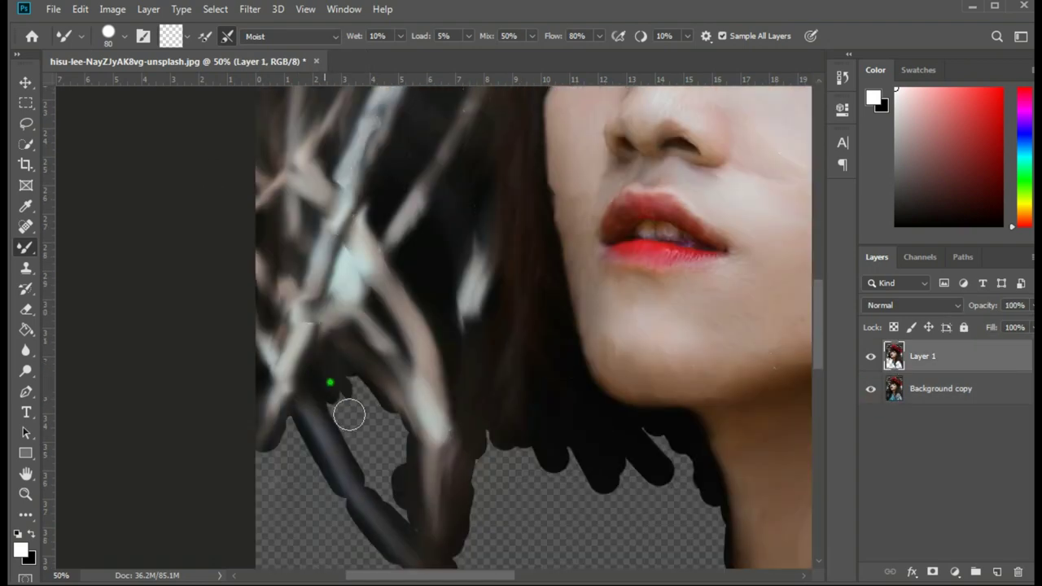
# Paint dark strokes along the lower hair edge, neck and blue top edge
pyautogui.moveTo(349, 415); pyautogui.dragTo(299, 392)
pyautogui.scroll(-2, 495, 302)
pyautogui.moveTo(355, 408); pyautogui.dragTo(495, 361)
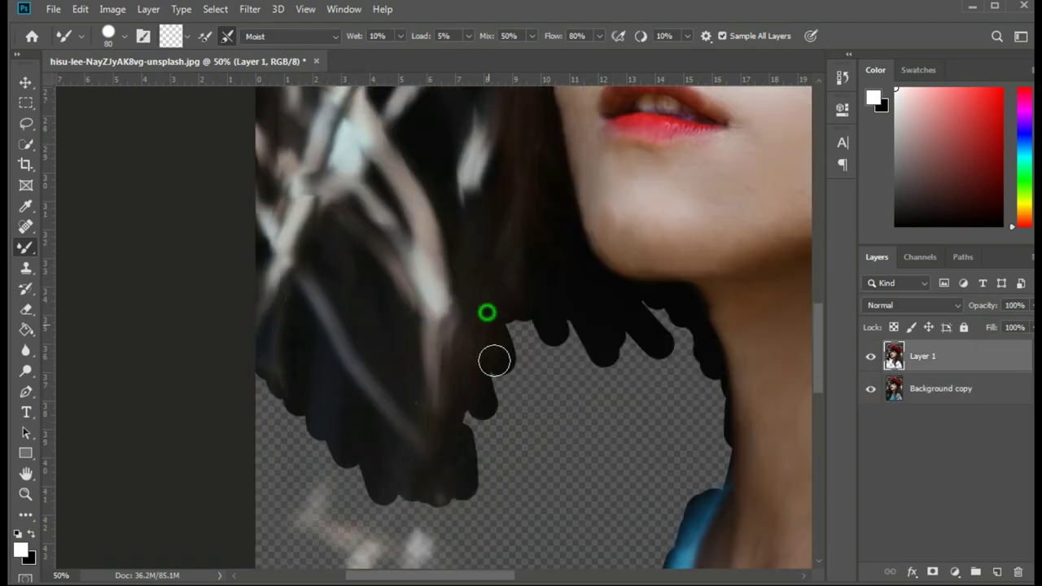
pyautogui.scroll(-4, 603, 326)
pyautogui.moveTo(713, 291)
pyautogui.mouseDown()
pyautogui.moveTo(678, 223)
pyautogui.moveTo(627, 442)
pyautogui.moveTo(533, 563)
pyautogui.mouseUp()
pyautogui.scroll(-4, 428, 400)
# Smear paint over the lower hair area with a 90 px brush
pyautogui.press(']')
pyautogui.scroll(2, 305, 202)
pyautogui.scroll(1, 304, 212)
pyautogui.moveTo(304, 212)
pyautogui.mouseDown()
pyautogui.moveTo(309, 321)
pyautogui.moveTo(355, 383)
pyautogui.moveTo(383, 275)
pyautogui.moveTo(279, 361)
pyautogui.moveTo(269, 489)
pyautogui.mouseUp()
pyautogui.scroll(-4, 255, 495)
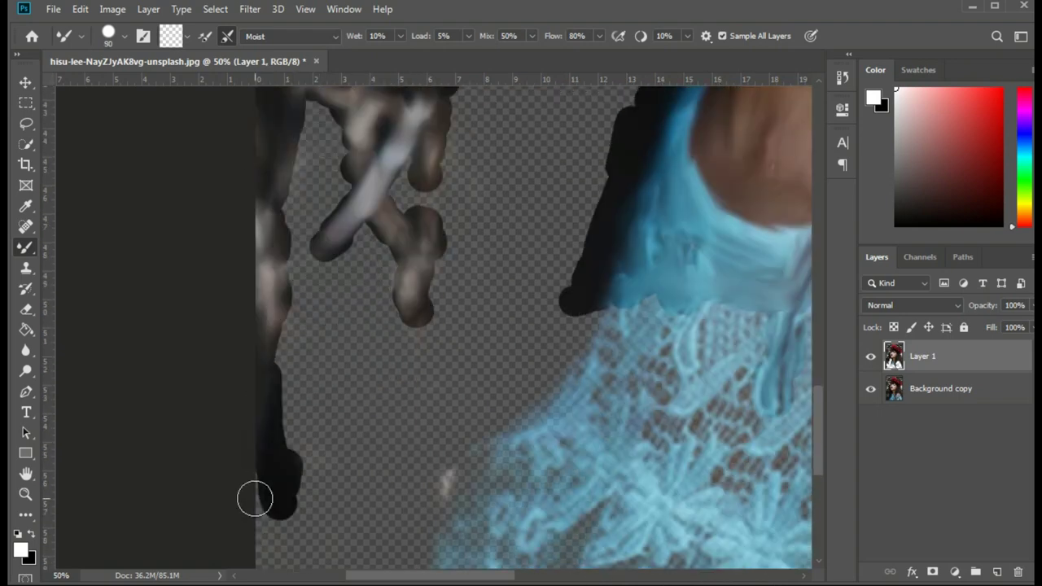
pyautogui.scroll(3, 299, 308)
pyautogui.moveTo(299, 308)
pyautogui.mouseDown()
pyautogui.moveTo(398, 402)
pyautogui.moveTo(275, 465)
pyautogui.mouseUp()
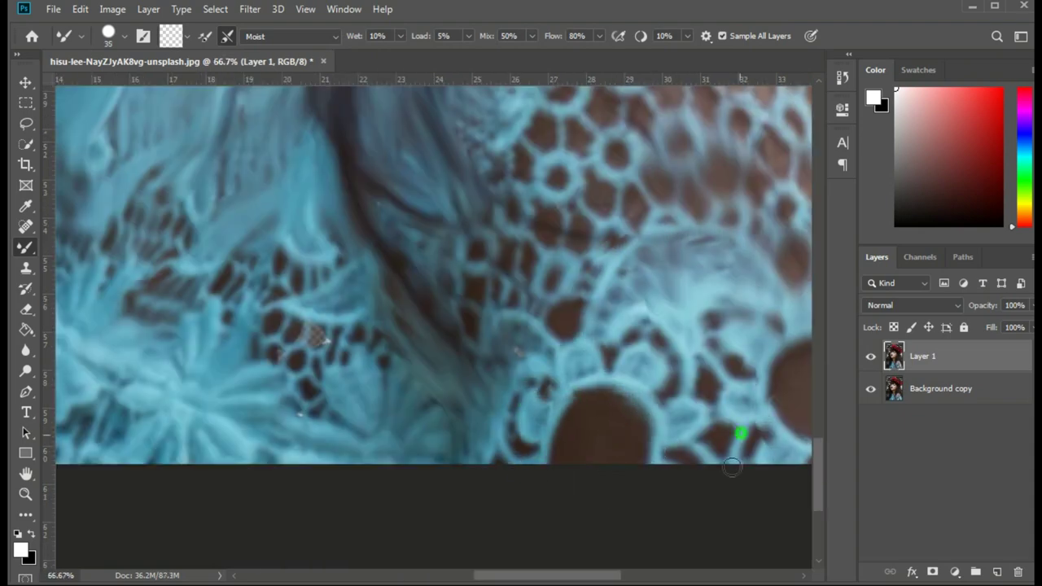
# Zoom out to view the whole portrait
pyautogui.scroll(3, 538, 278)
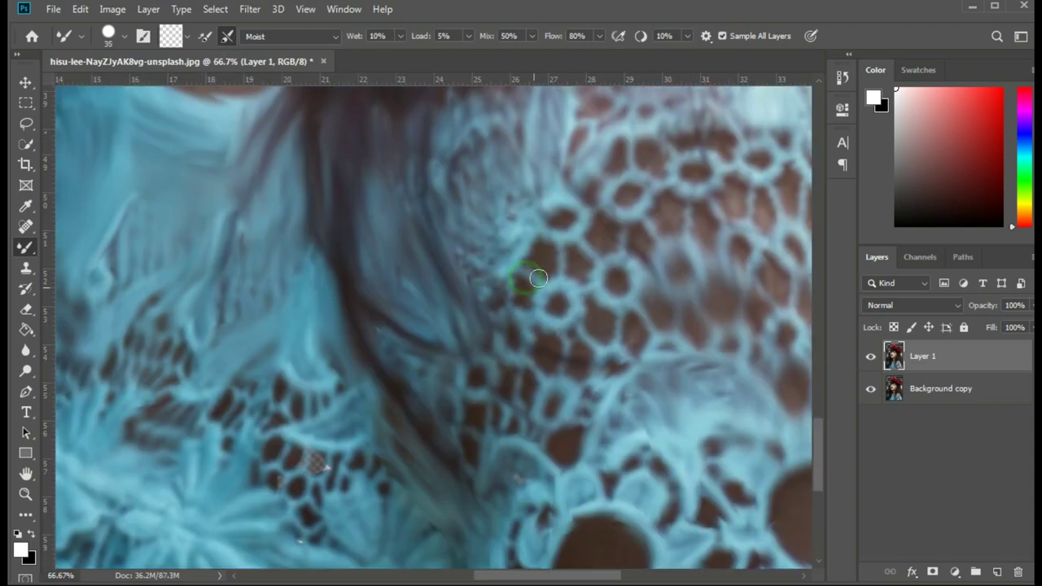
pyautogui.scroll(5, 725, 243)
pyautogui.scroll(5, 553, 314)
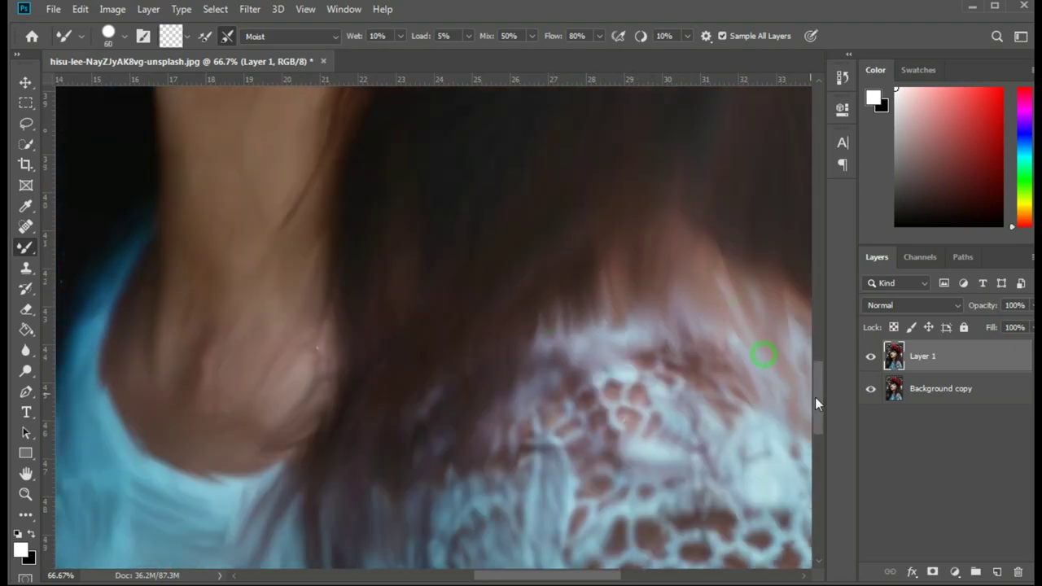
pyautogui.hotkey('ctrl', '-')
pyautogui.hotkey('ctrl', '-')
pyautogui.hotkey('ctrl', '-')
pyautogui.scroll(-3, 683, 377)
pyautogui.hotkey('ctrl', '-')
pyautogui.hotkey('ctrl', '-')
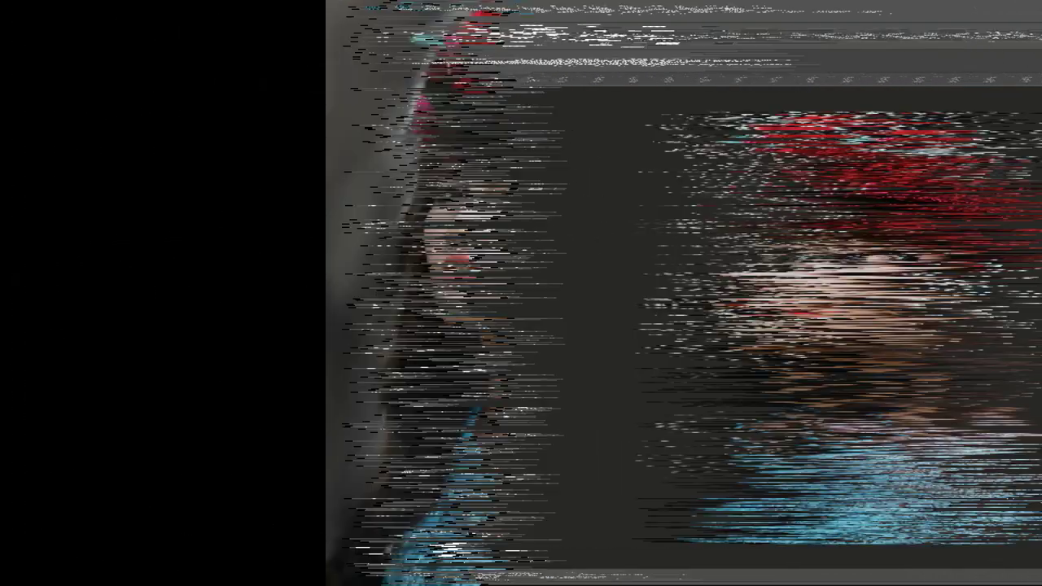